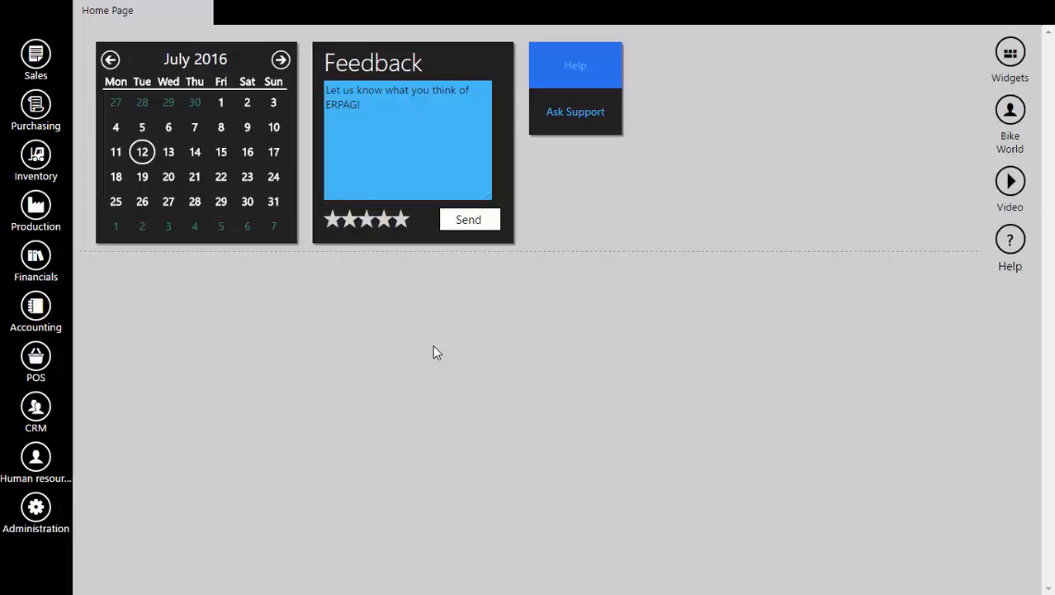
Review the inventory's products and services list, including its pricing columns and the T BIKE Dirt XS300 record, and close both.
click(39, 155)
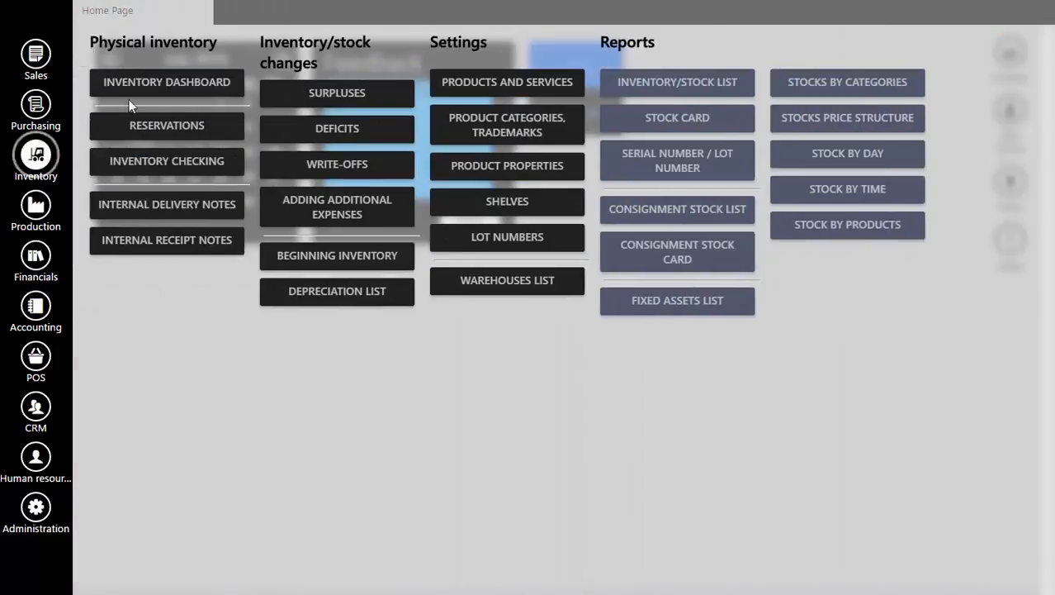
click(507, 84)
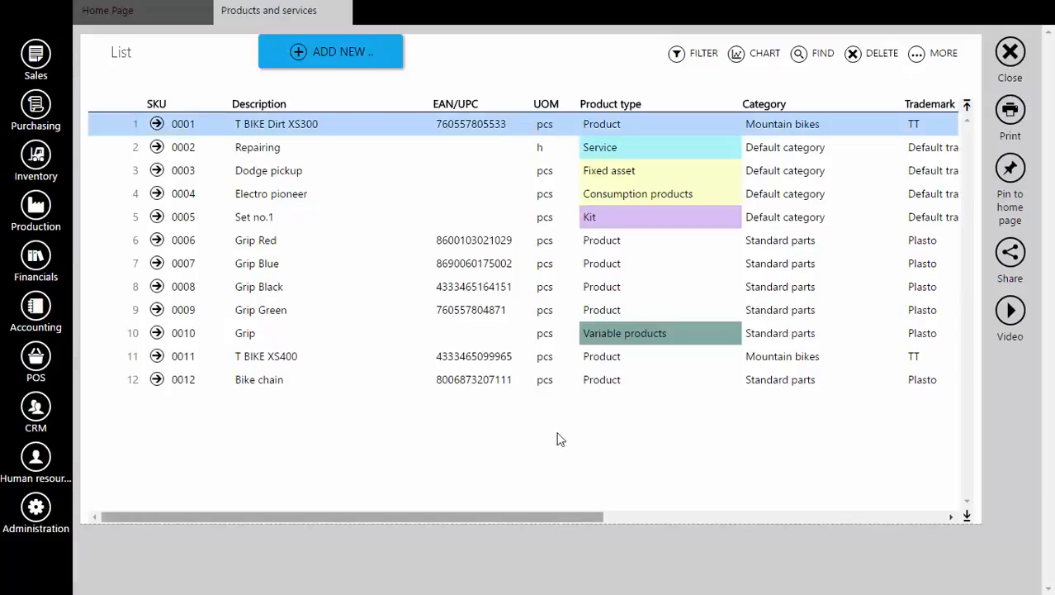
drag(577, 517, 937, 516)
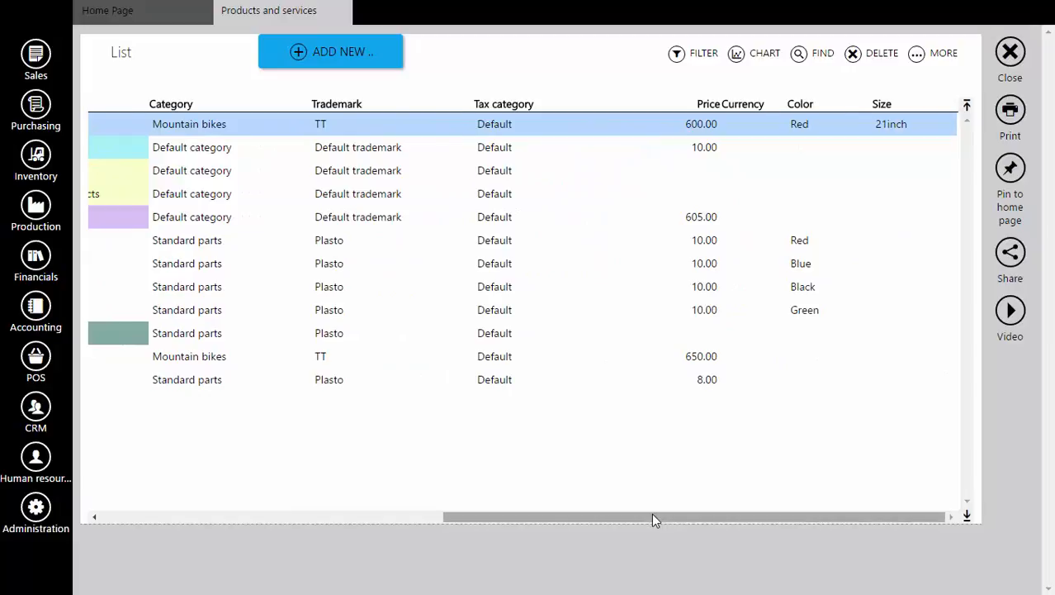
drag(653, 517, 243, 454)
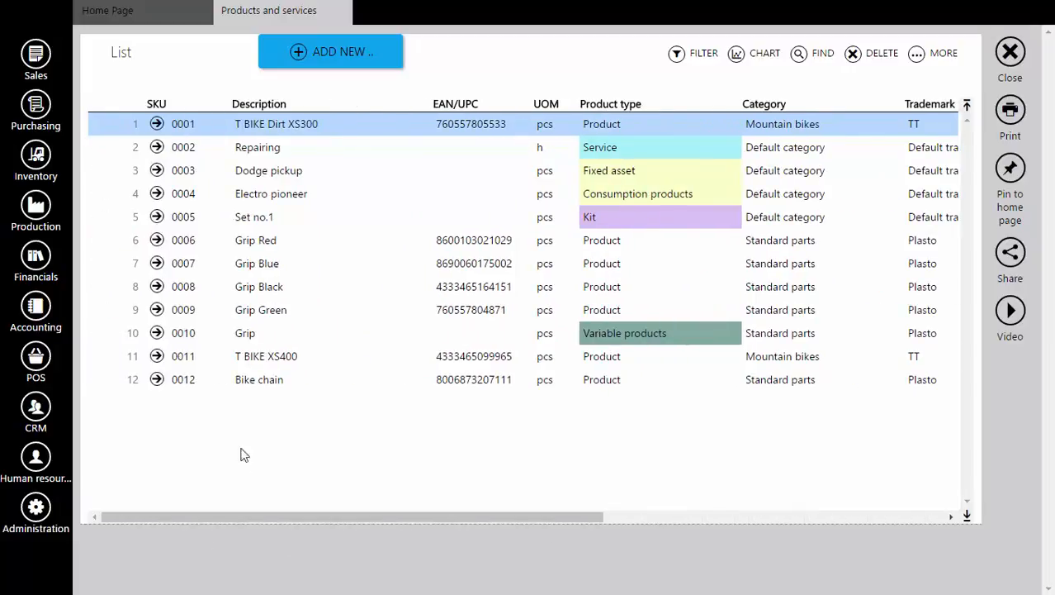
click(157, 124)
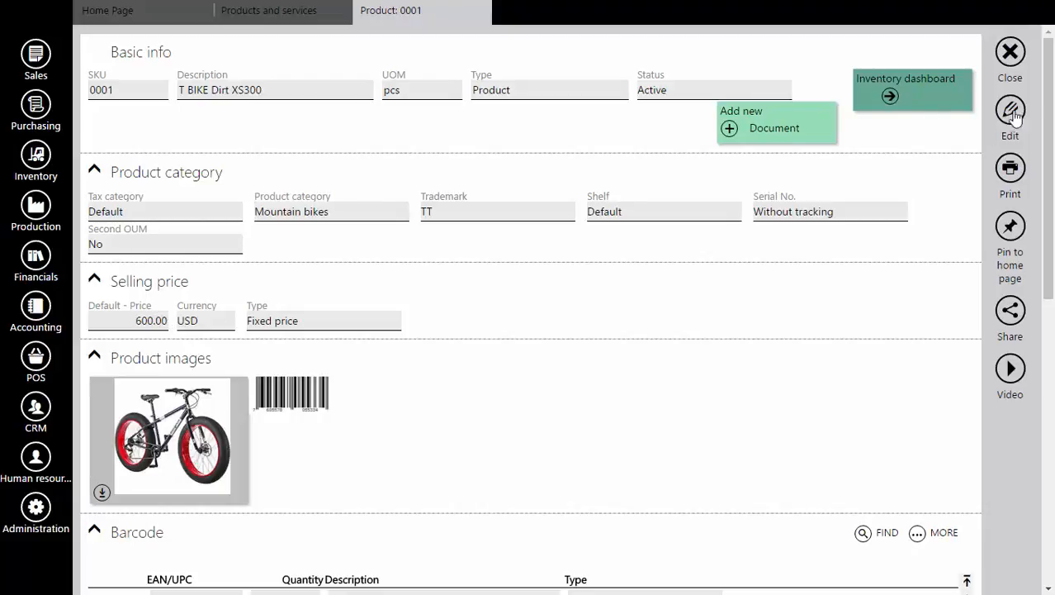
click(1016, 55)
click(1019, 55)
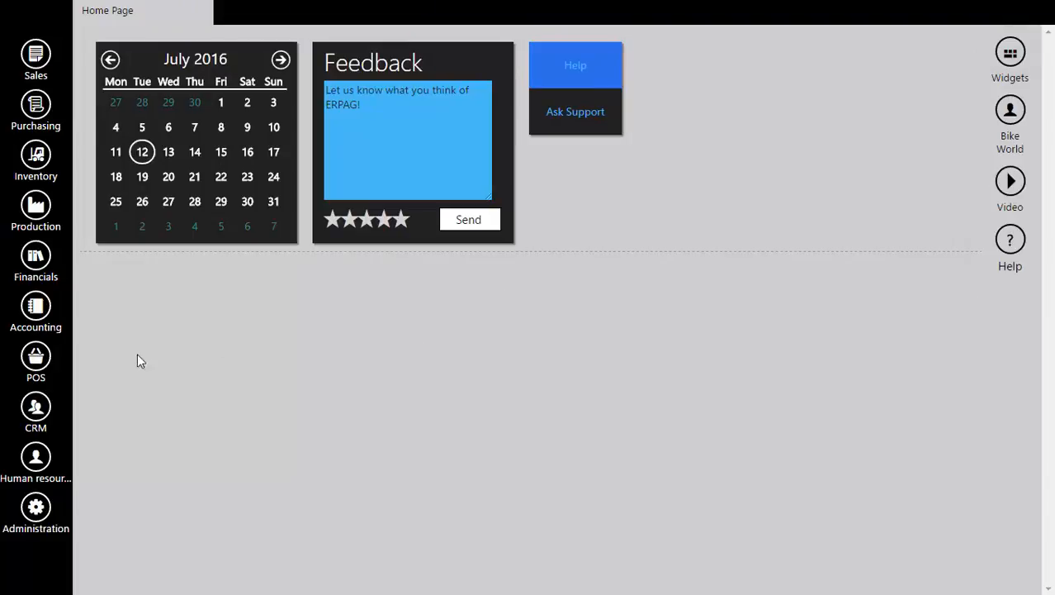
Start a new point-of-sale receipt and set its warehouse to Shop no.1.
click(33, 360)
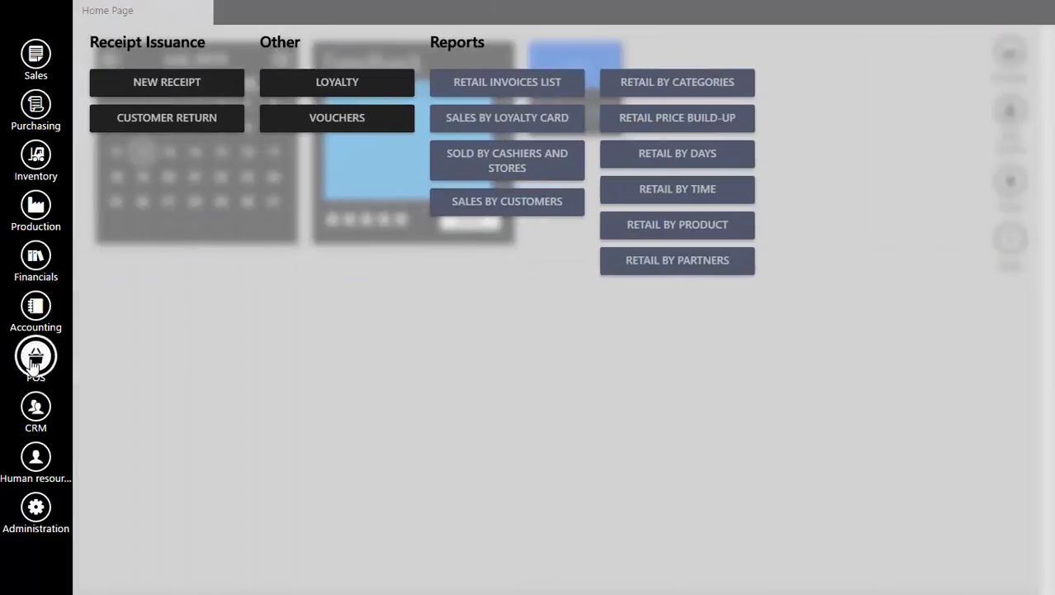
click(202, 88)
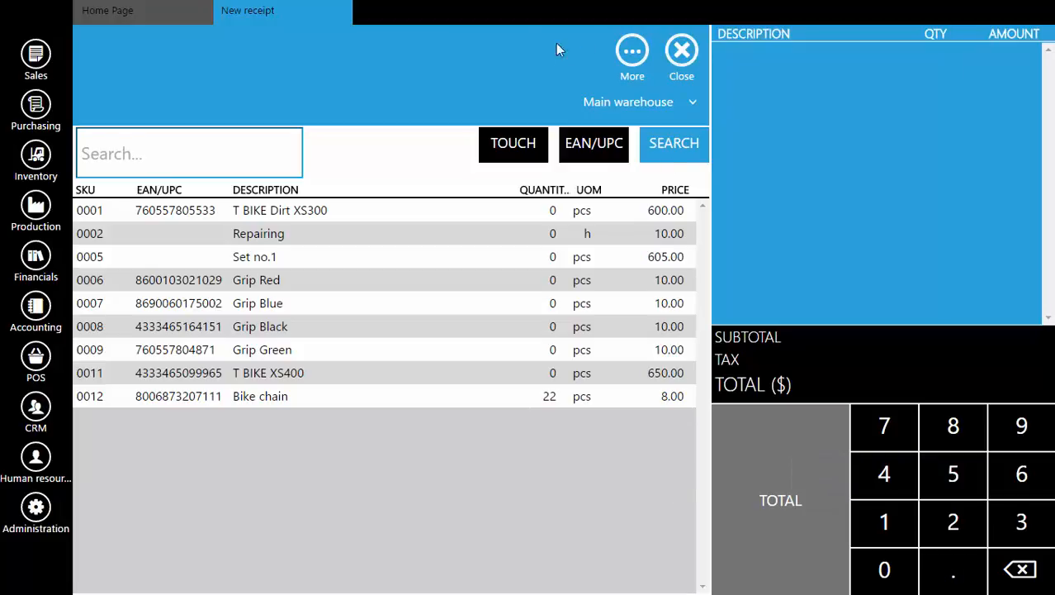
click(631, 105)
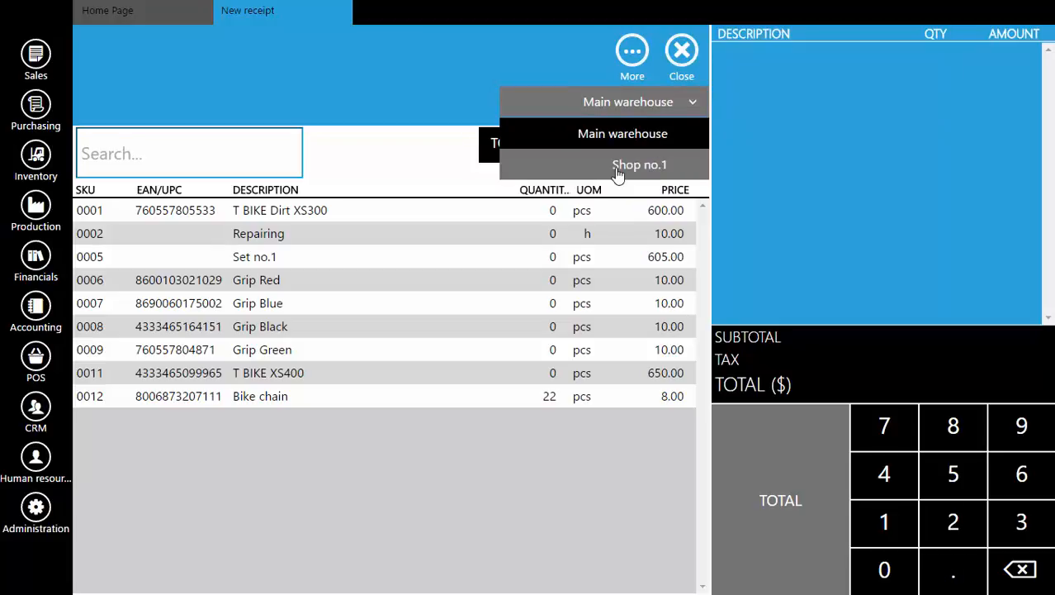
click(657, 167)
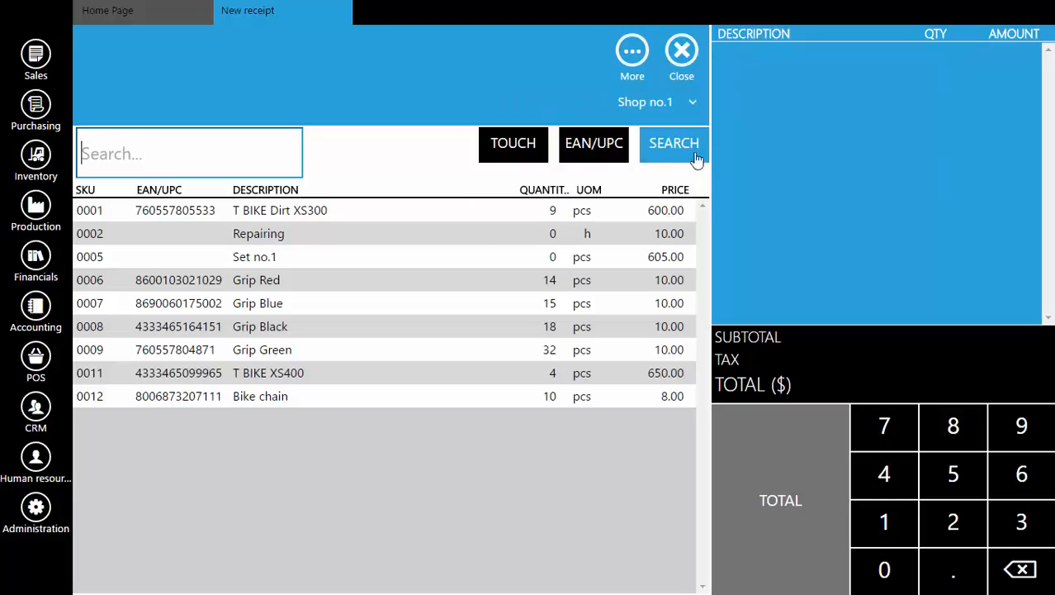
Look through the touch and EAN/UPC item-entry modes of the receipt and return to the search mode.
click(553, 147)
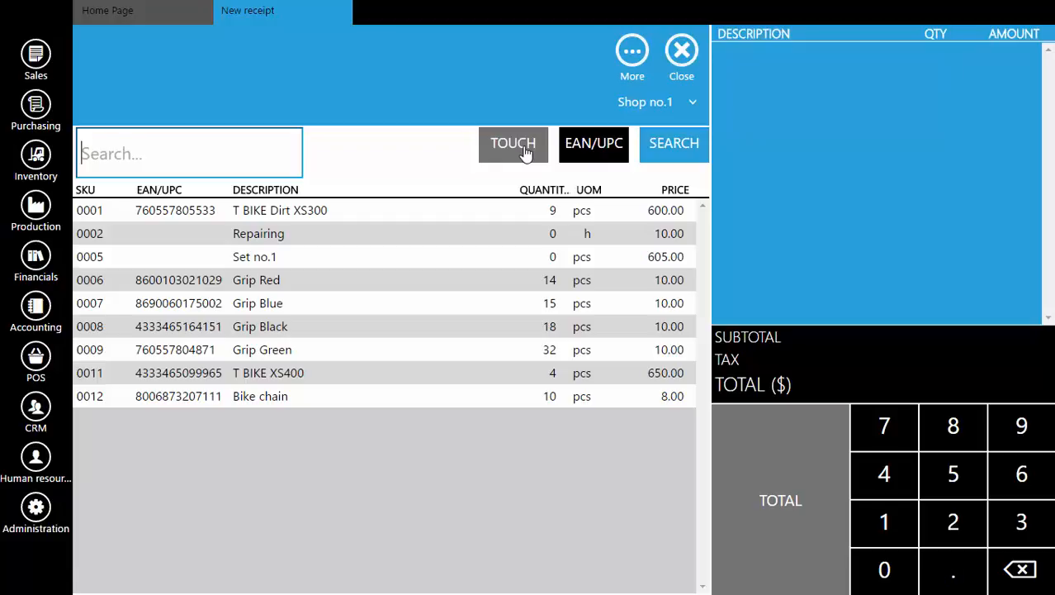
click(523, 149)
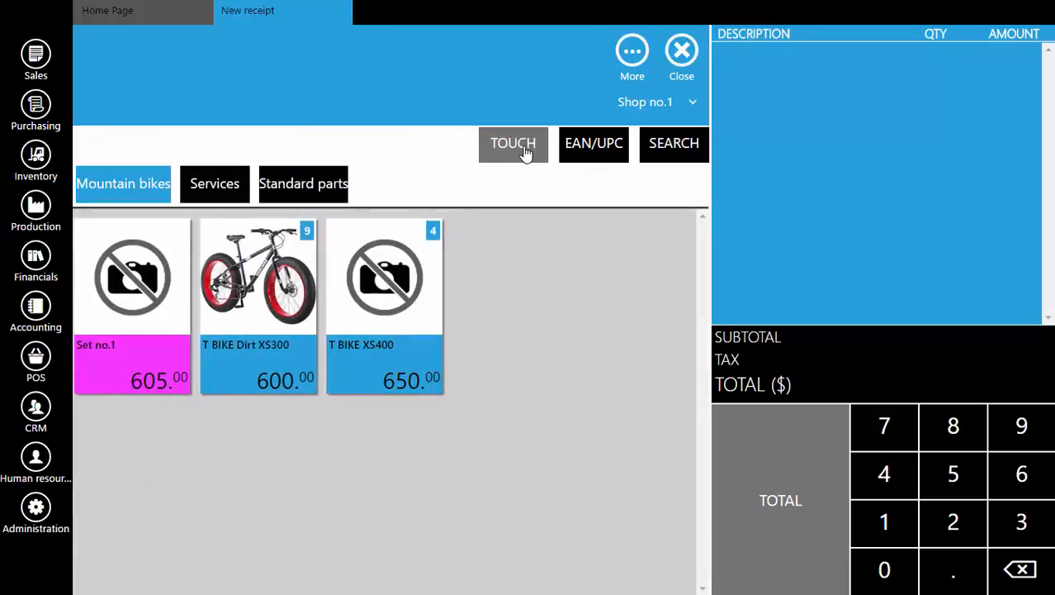
click(593, 150)
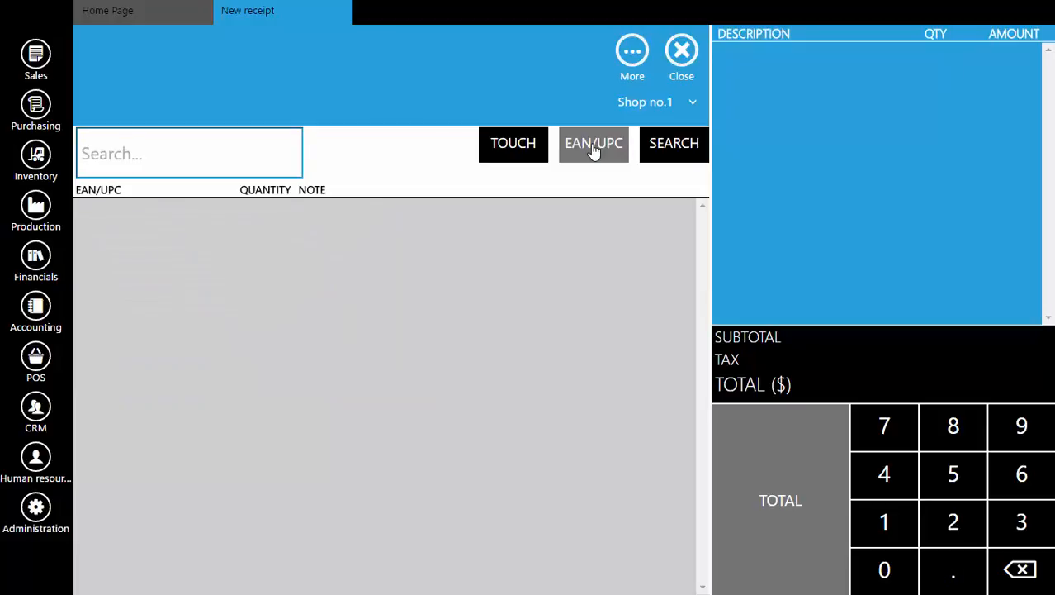
click(660, 156)
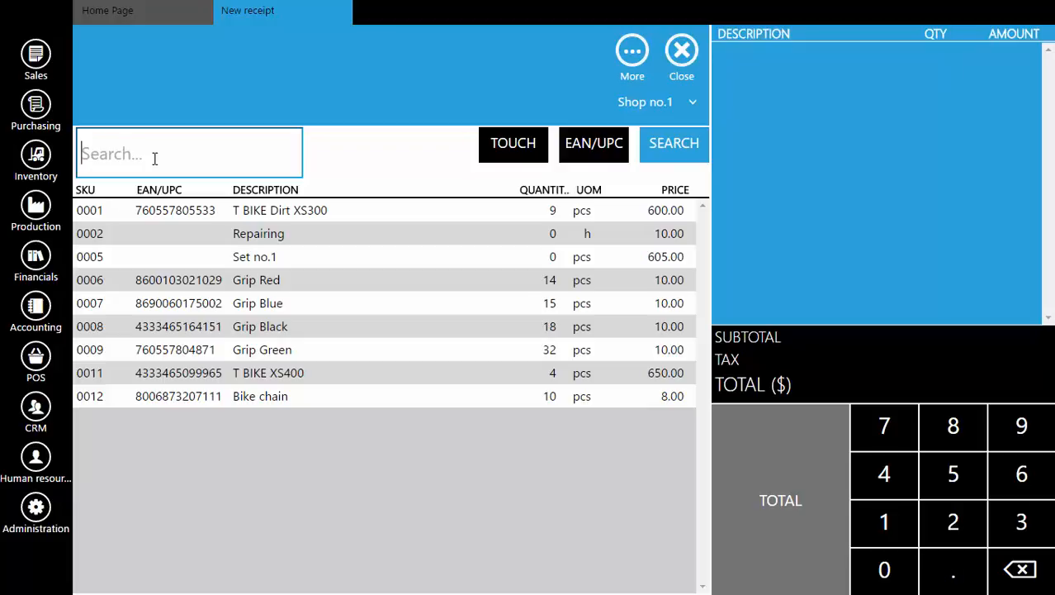
Search the receipt's product list by description for "grip red".
text(grip)
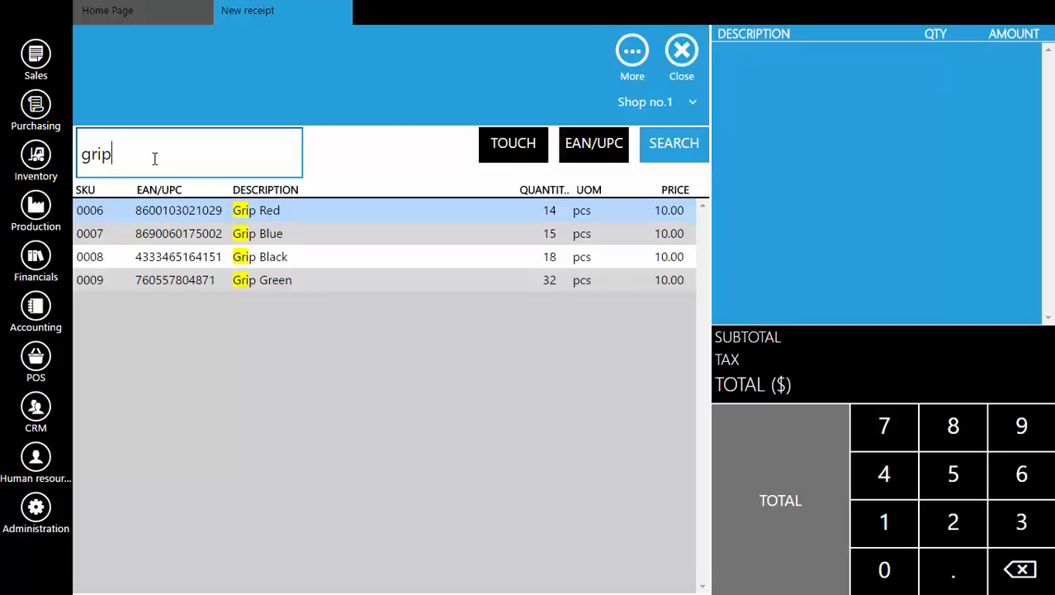
key(BackSpace)
text(p rad)
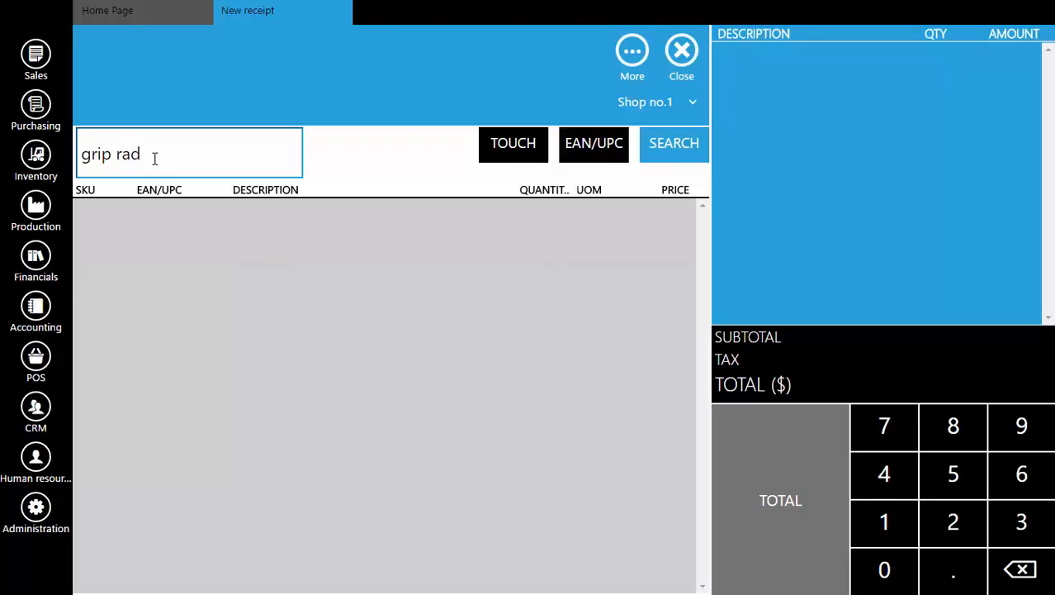
key(BackSpace)
key(BackSpace)
text(ed)
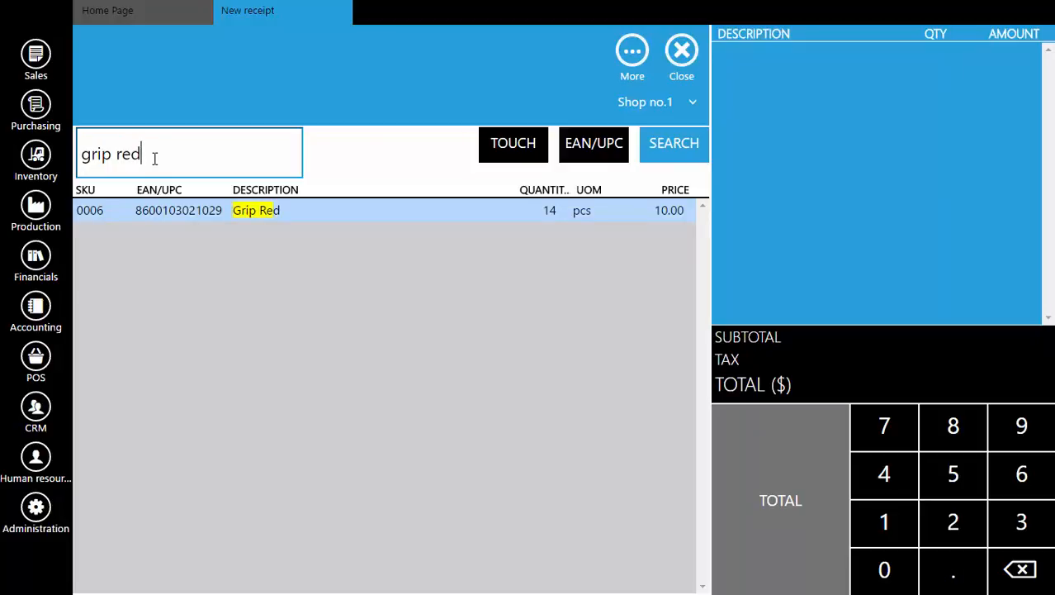
Clear the description search and look up a product by the partial barcode 86001.
key(BackSpace)
key(BackSpace)
key(BackSpace)
key(BackSpace)
key(BackSpace)
key(BackSpace)
key(BackSpace)
key(BackSpace)
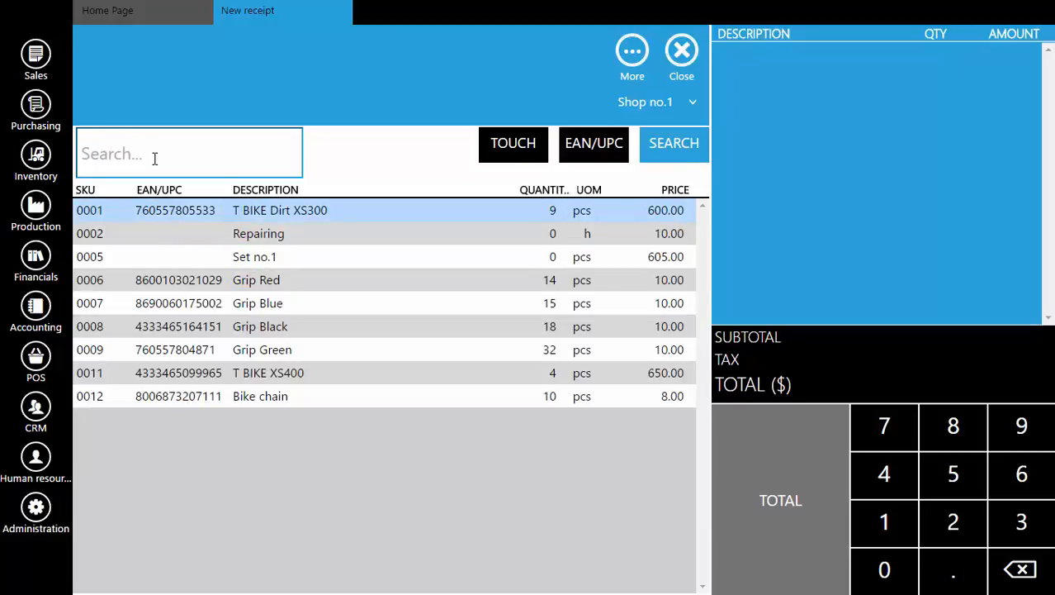
text(86)
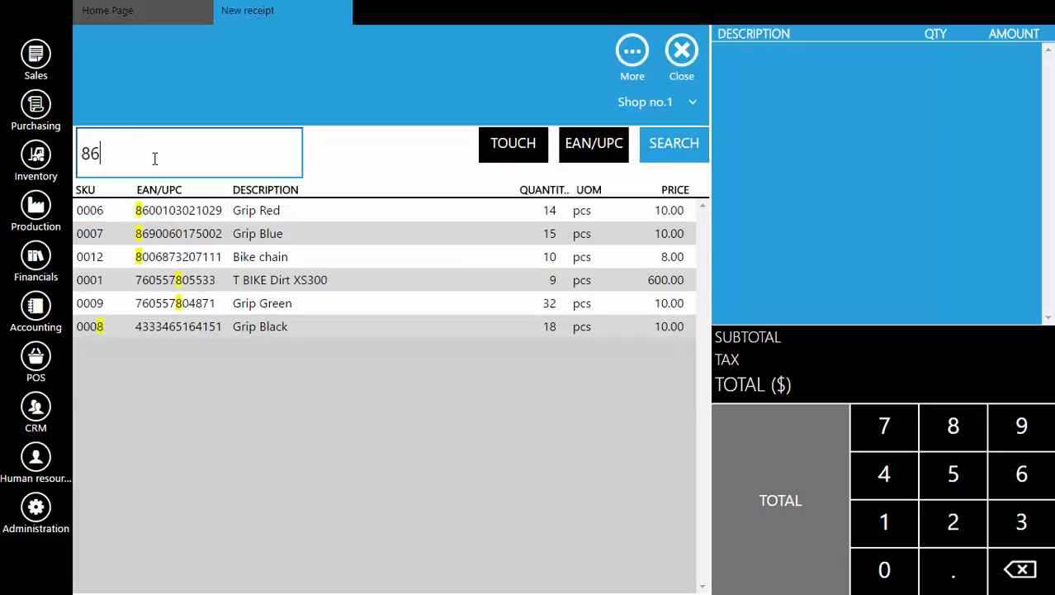
text(001)
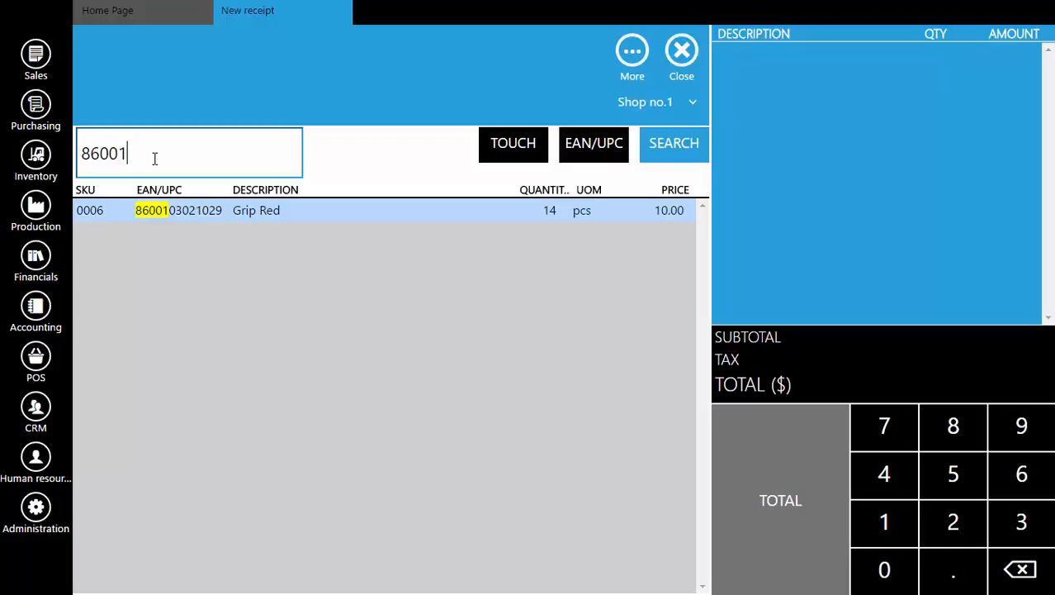
Replace the barcode search with 001 and add the Bike chain to the receipt.
key(BackSpace)
key(BackSpace)
key(BackSpace)
key(BackSpace)
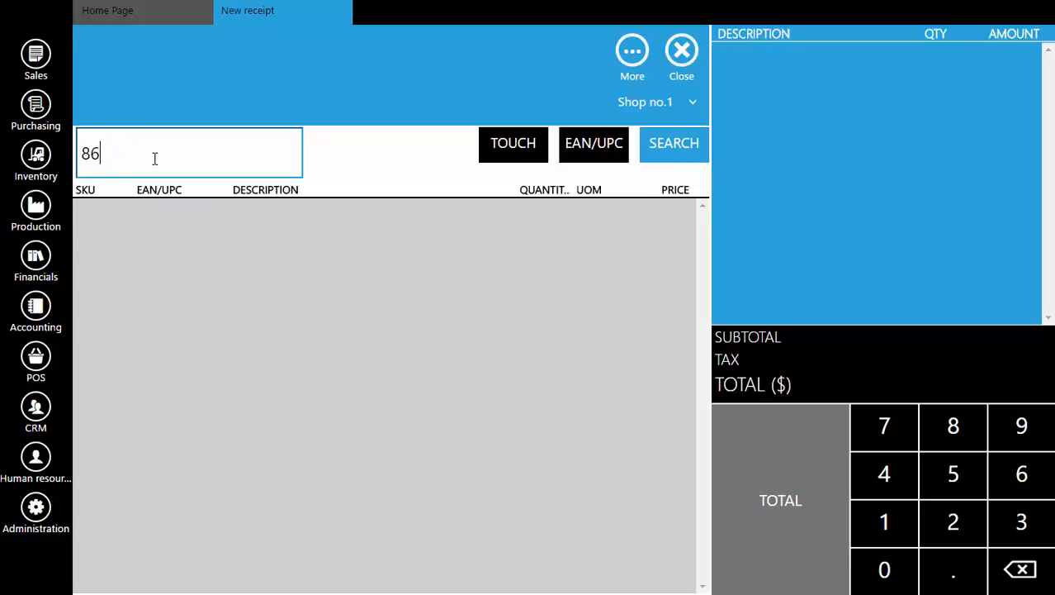
key(BackSpace)
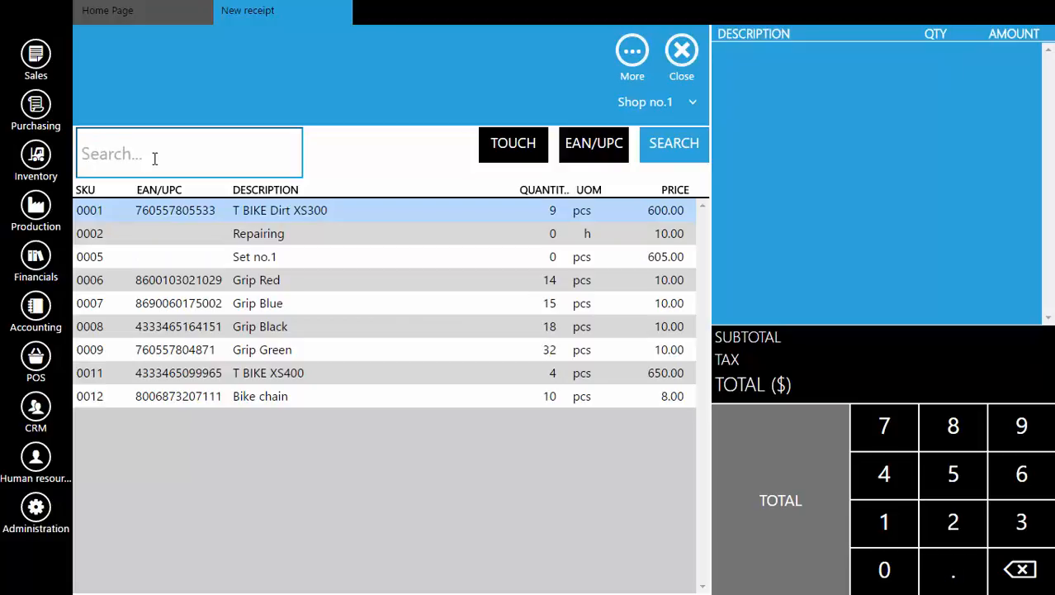
text(001)
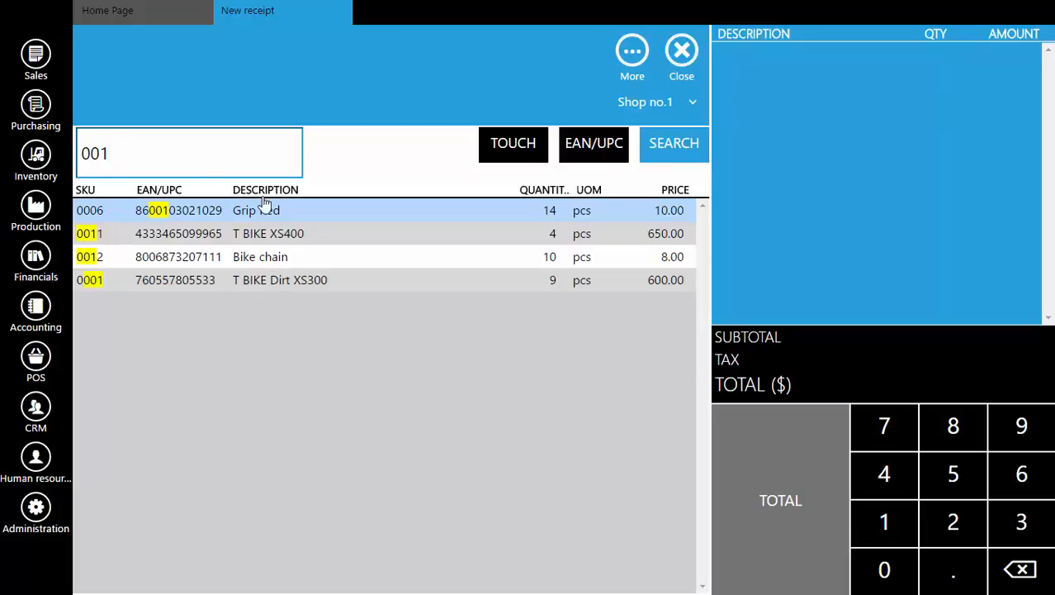
click(183, 262)
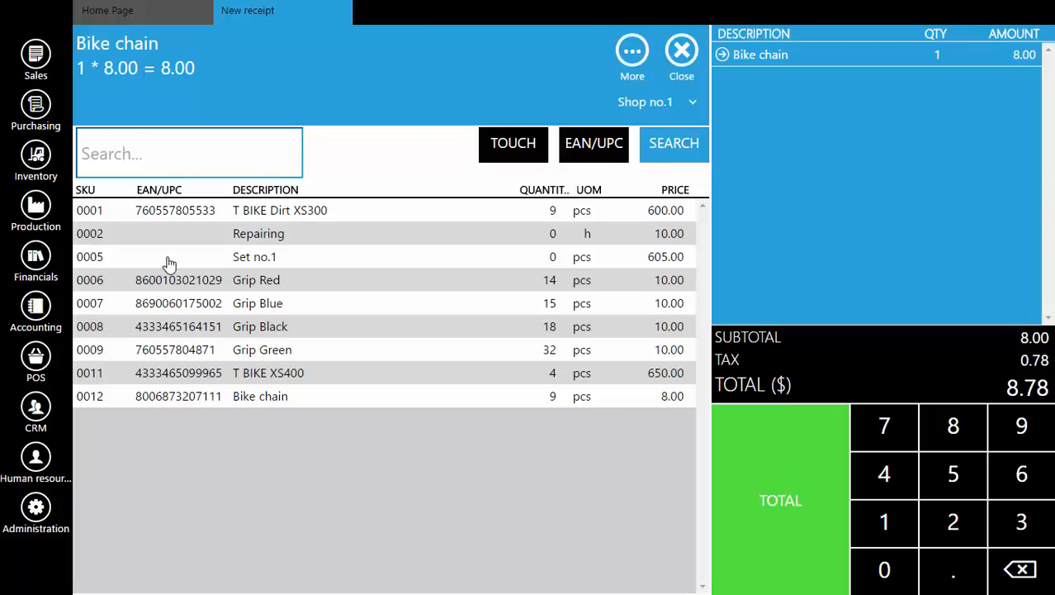
Add Grip Red to the receipt with a quantity of 2, using the 2* multiplier.
text(2)
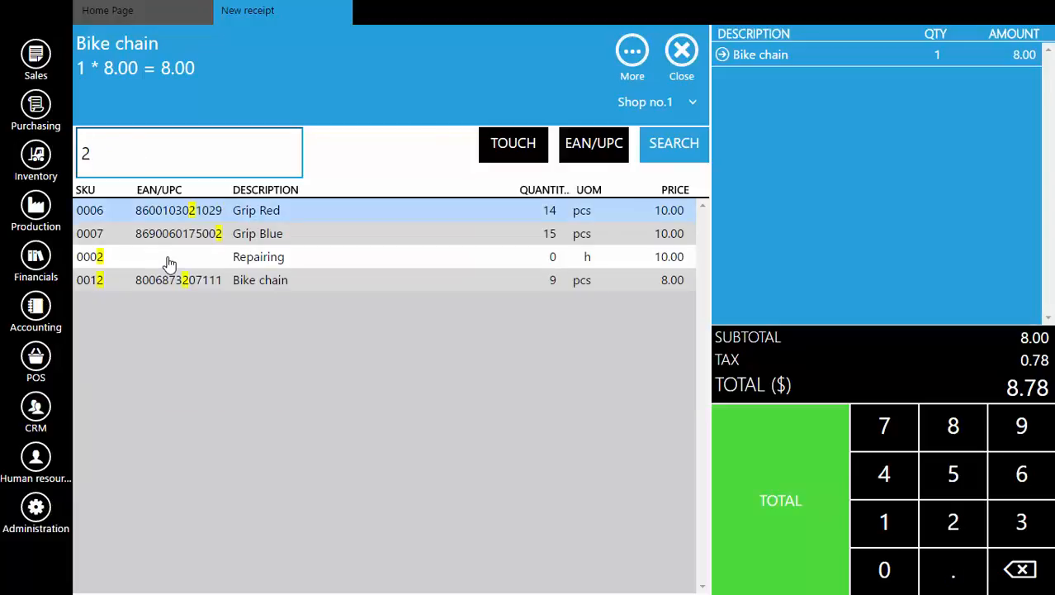
text(*)
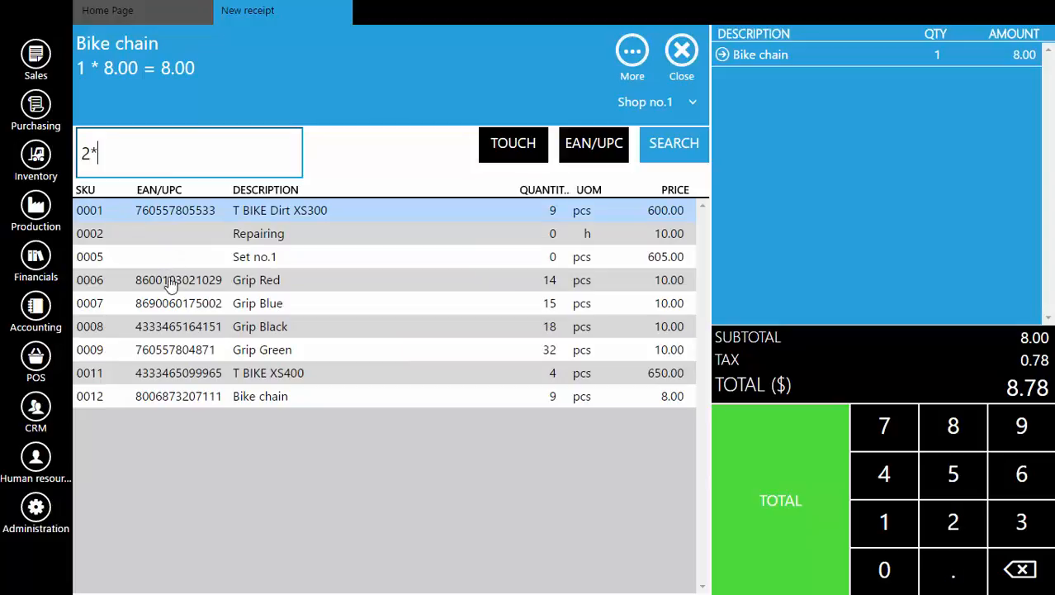
click(167, 283)
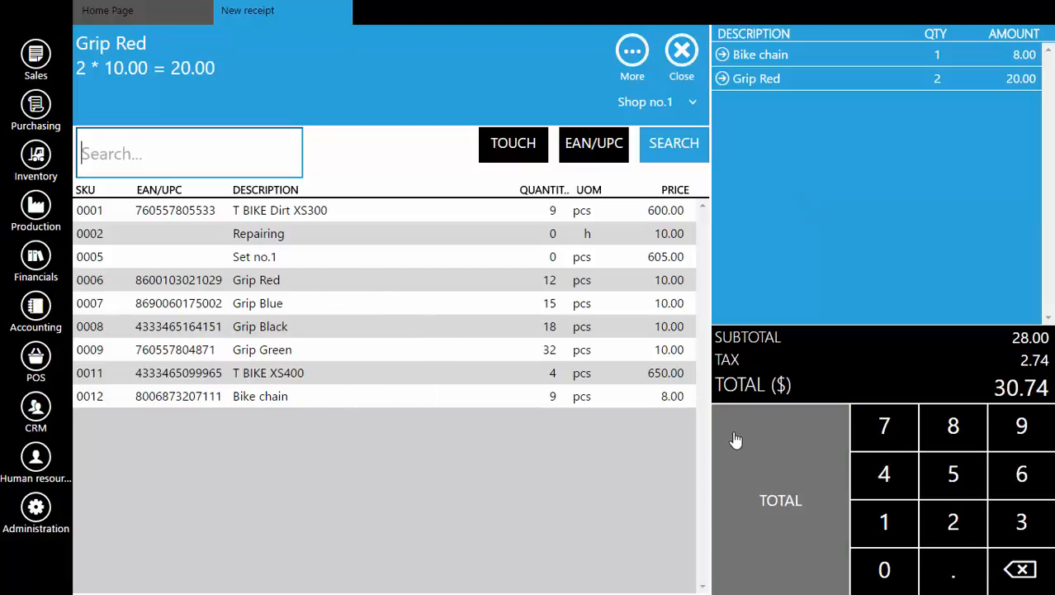
Proceed to the receipt's payment and assign the full amount first to credit cards, then to checks.
click(784, 492)
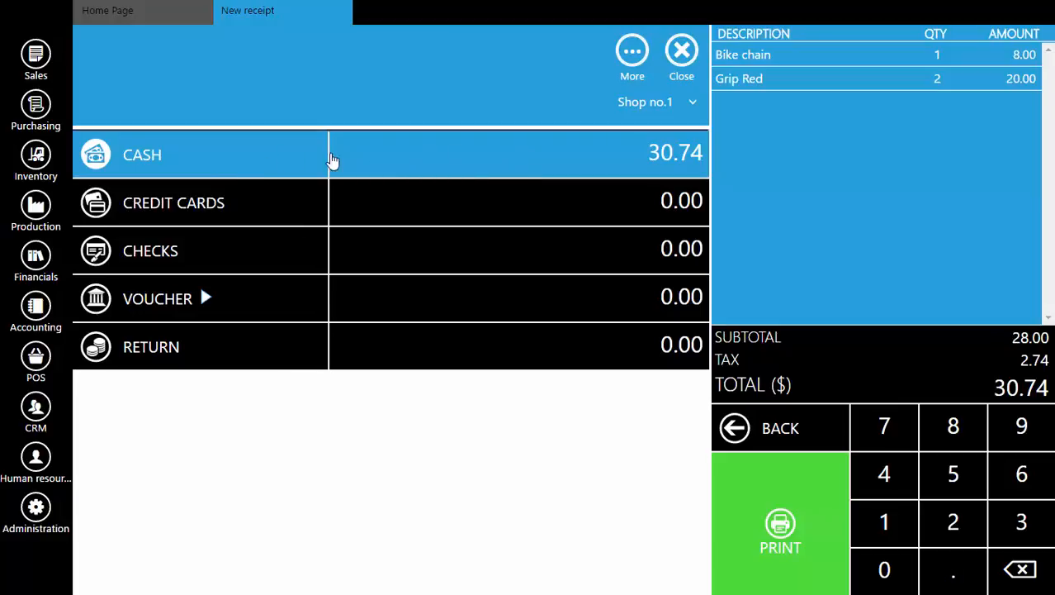
click(222, 212)
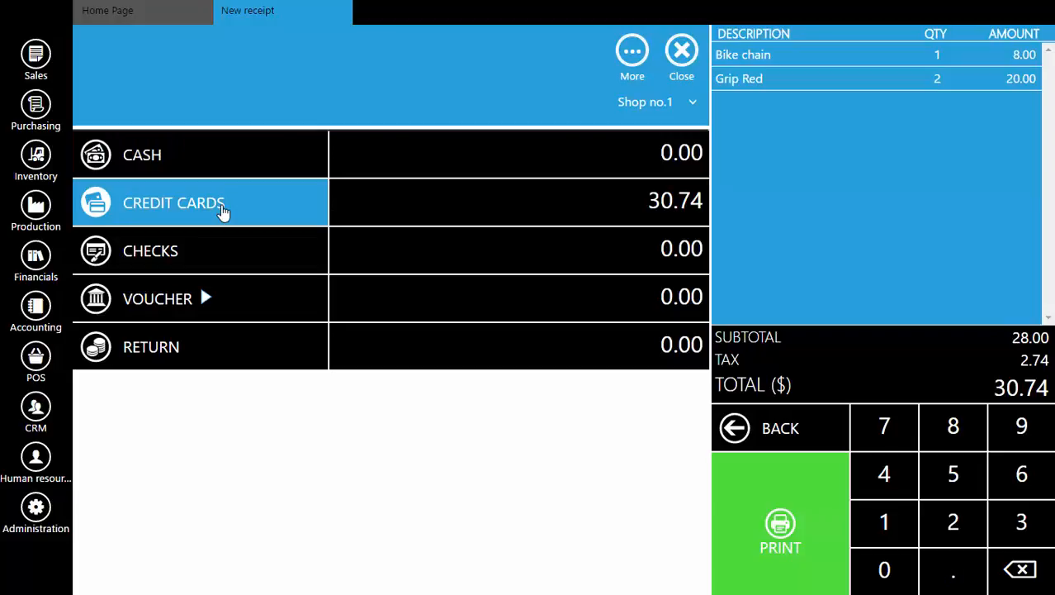
click(234, 260)
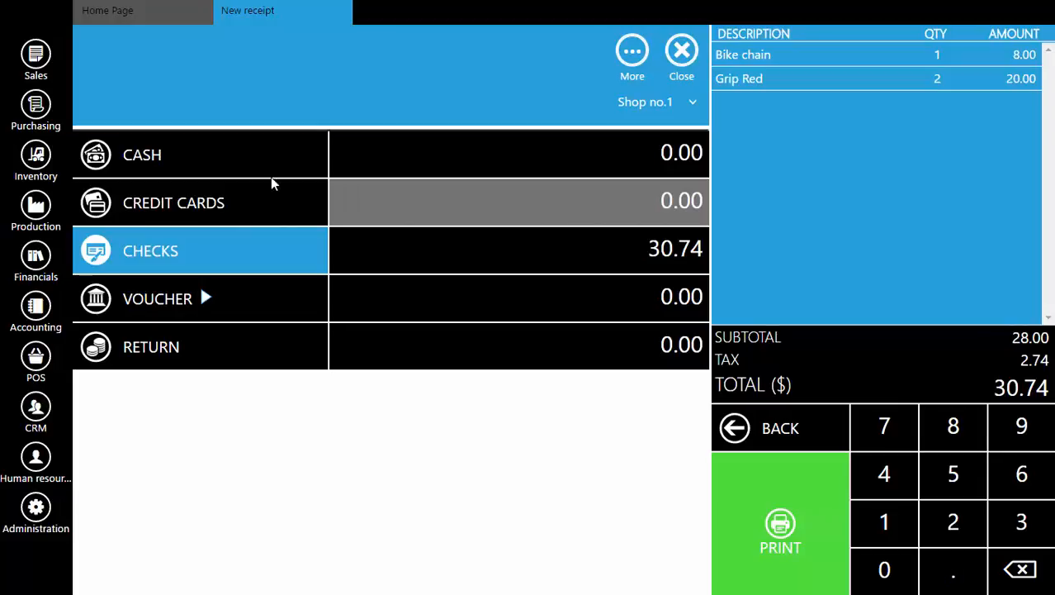
Split the payment into 20 by credit card and 15 in cash, with checks set to 0.
click(499, 190)
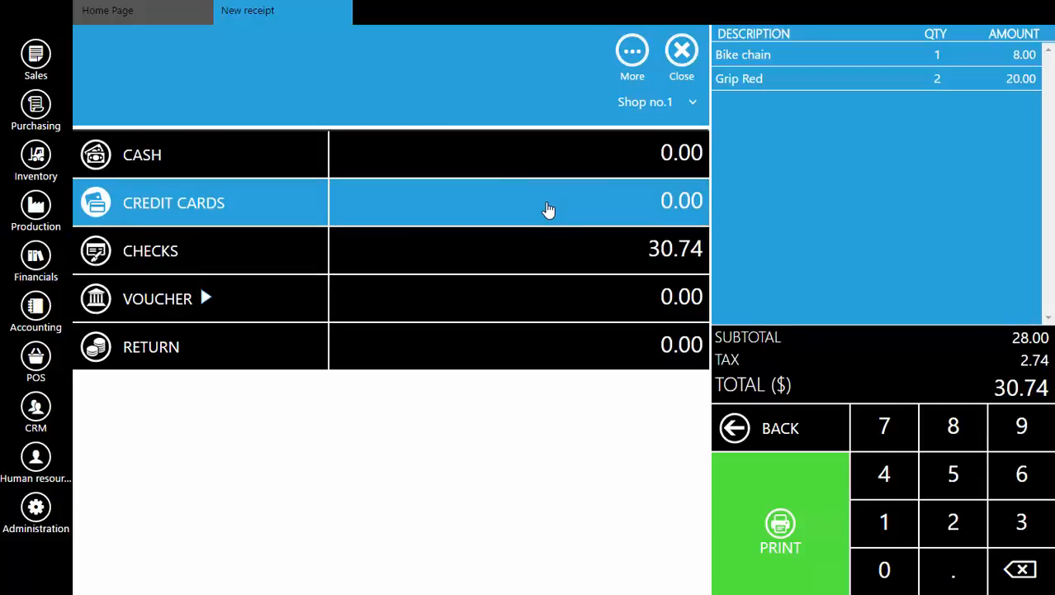
text(20)
click(563, 251)
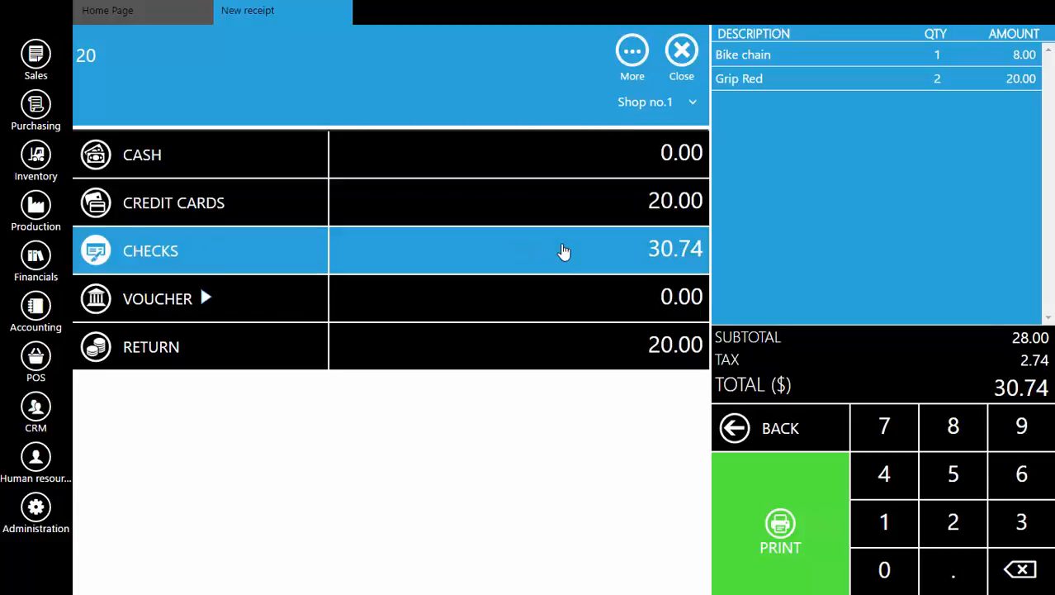
text(0)
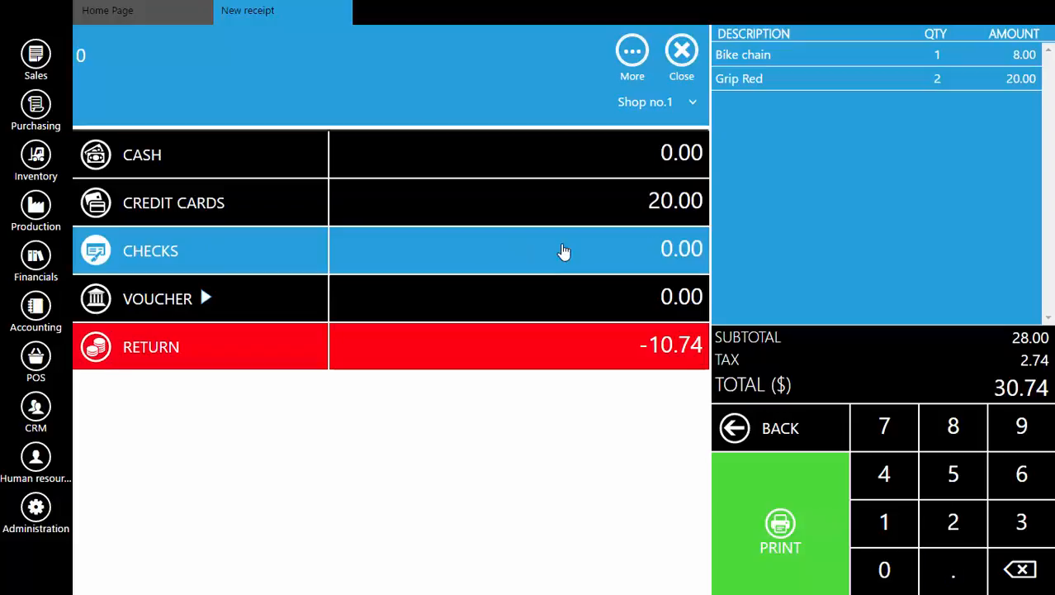
click(584, 155)
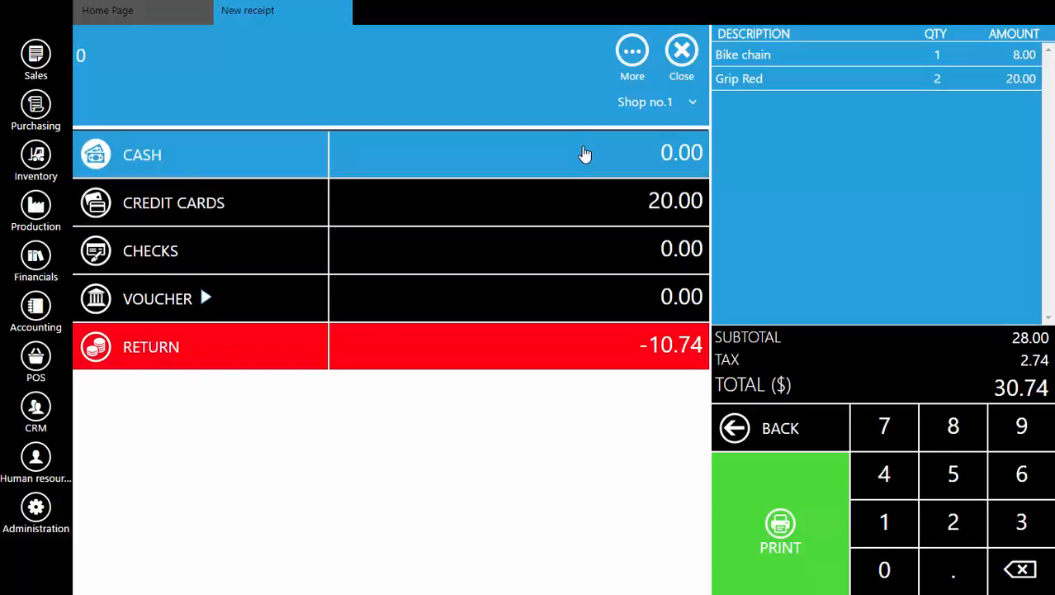
text(15)
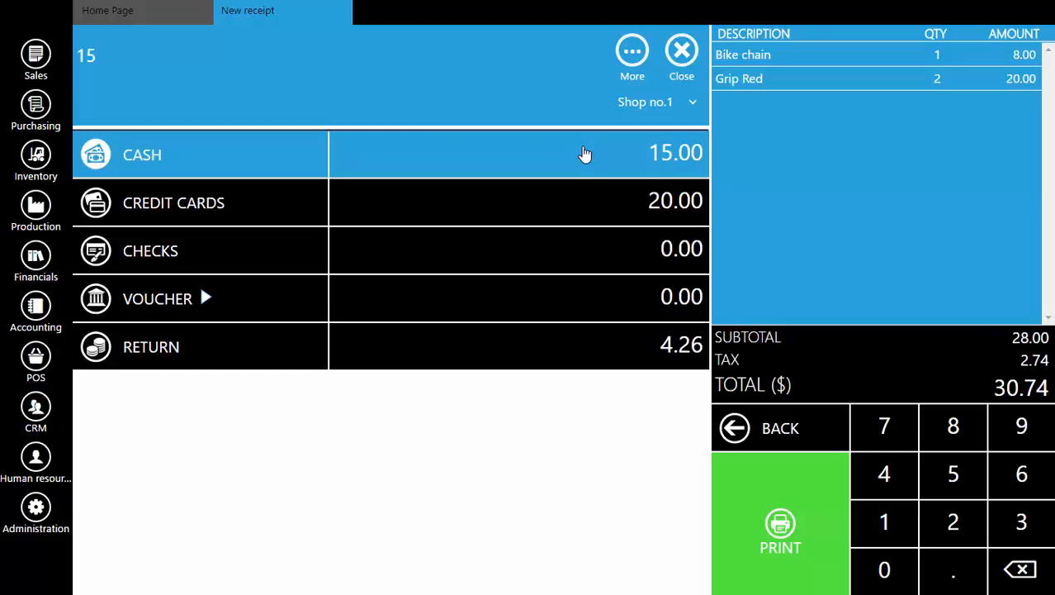
Issue the receipt with the split payment and print it on the EPSON receipt printer.
click(794, 538)
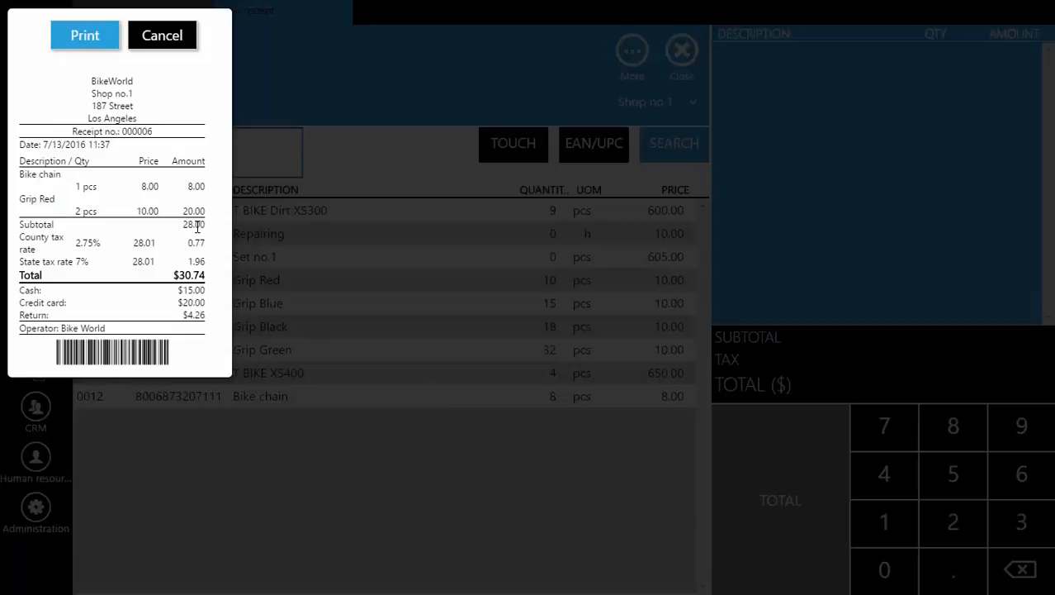
click(80, 41)
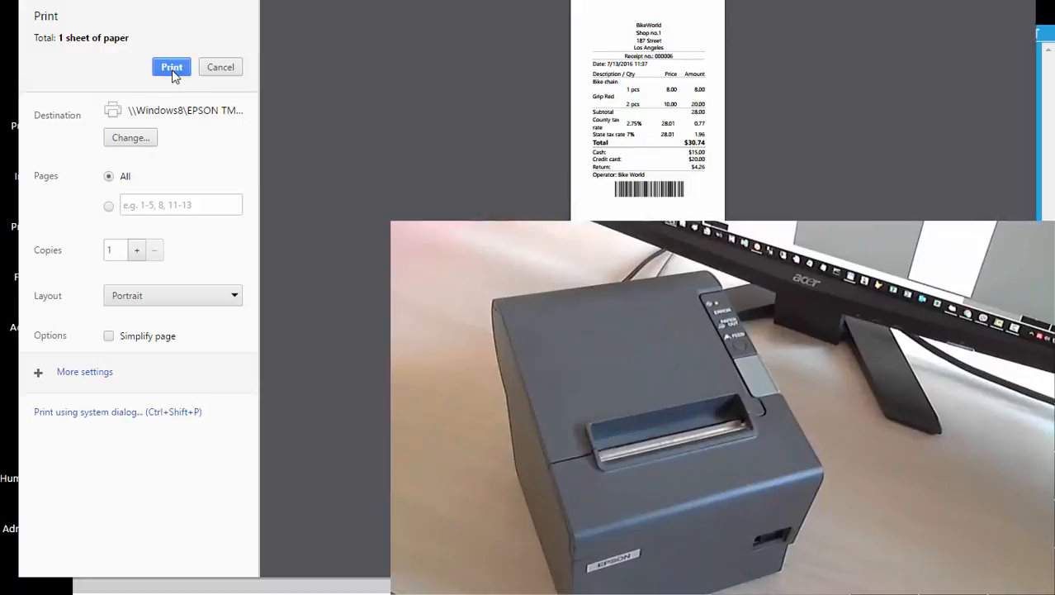
click(171, 69)
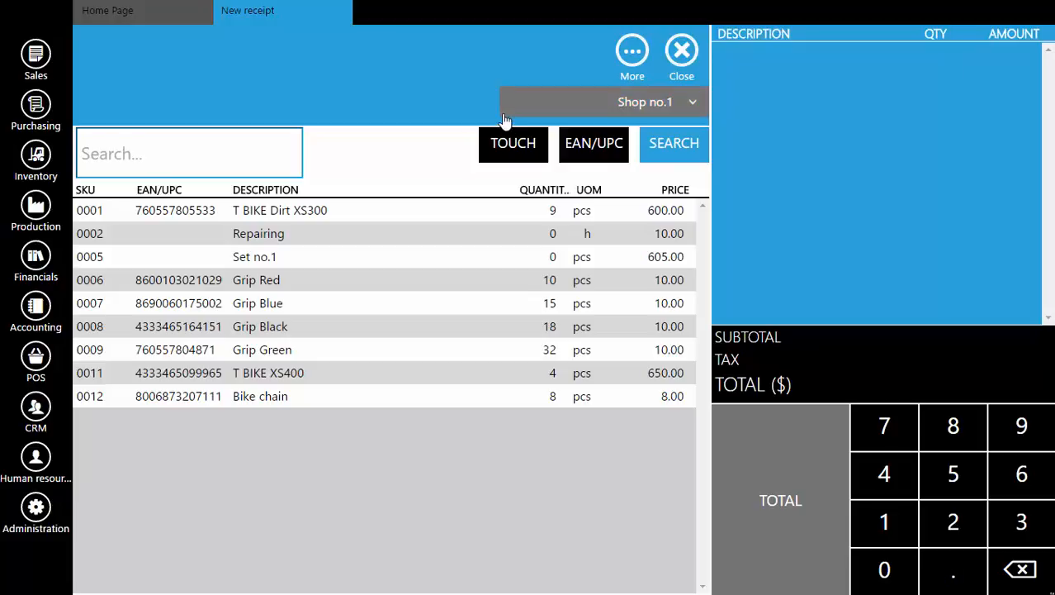
click(600, 146)
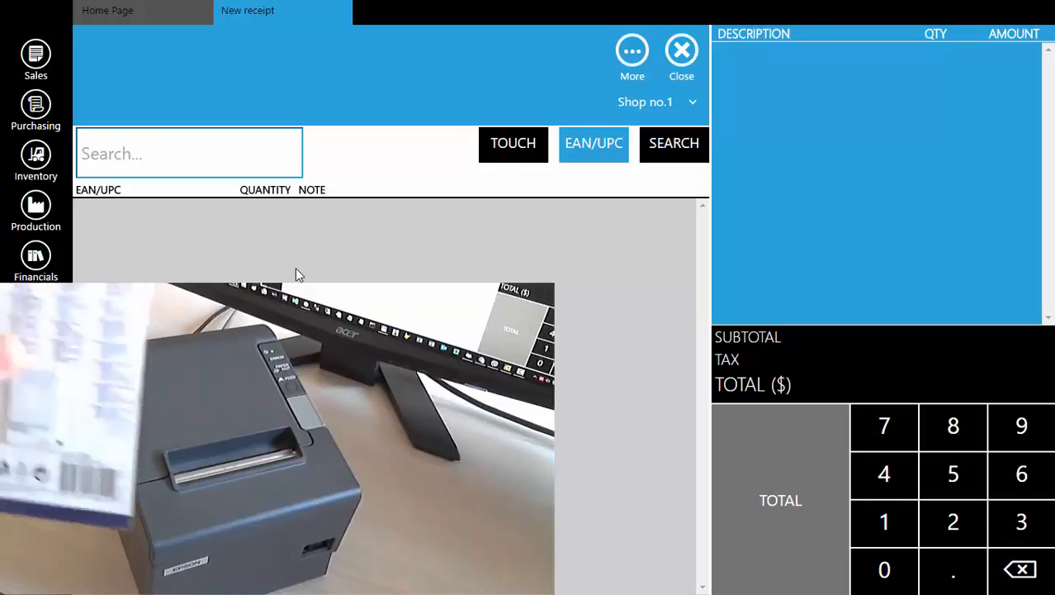
text(4333465164151)
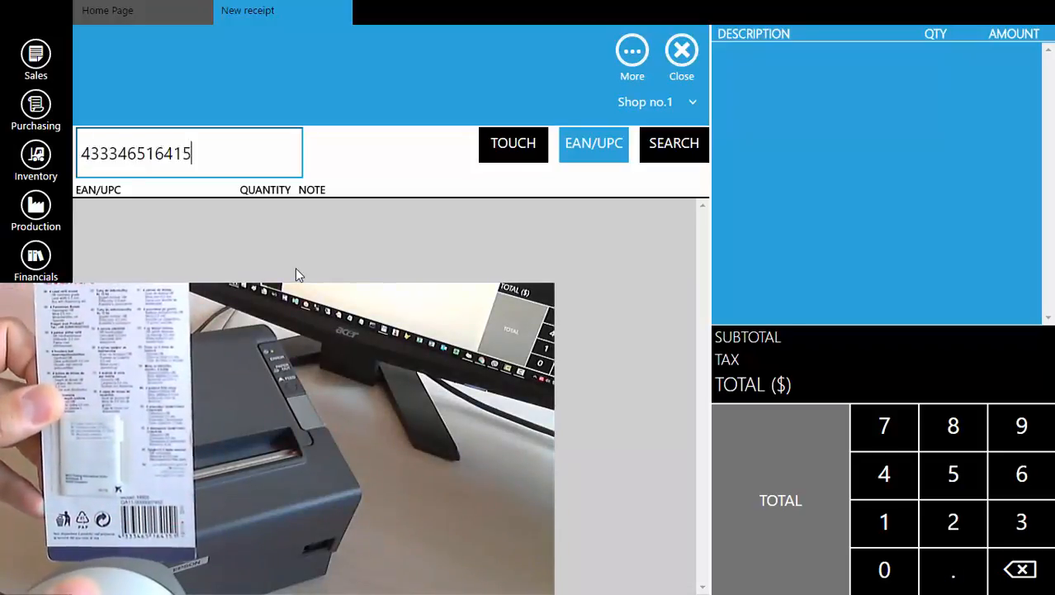
key(Return)
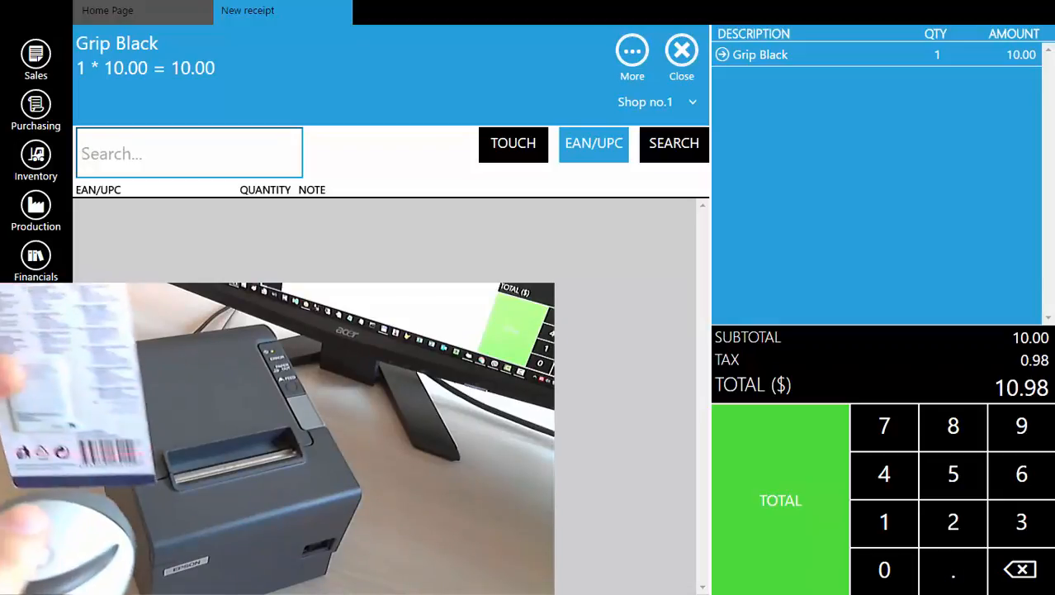
text(4333465164151)
key(Return)
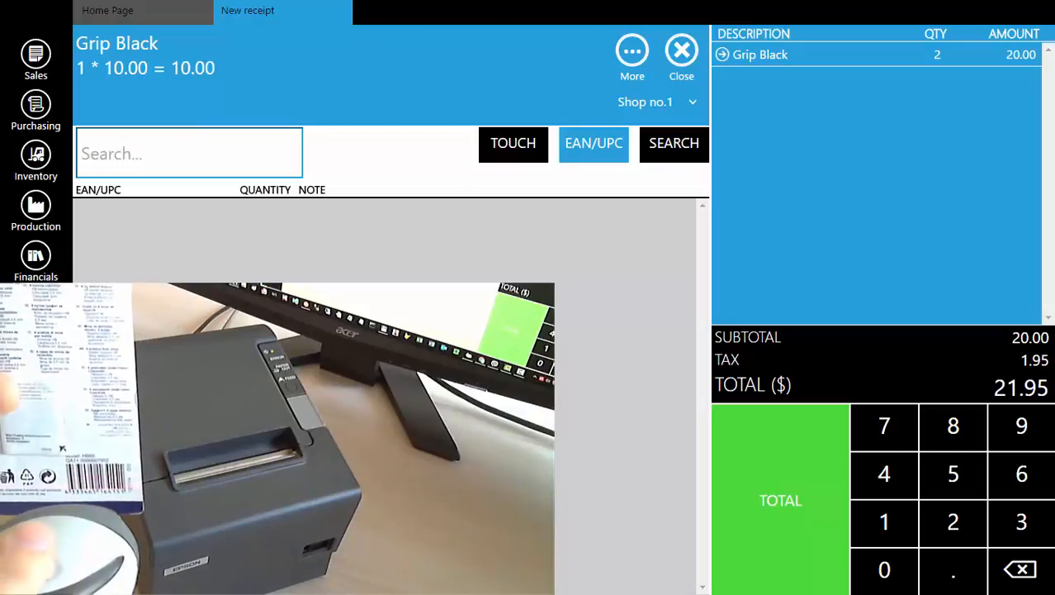
text(4333465164151)
key(Return)
text(4333465164151)
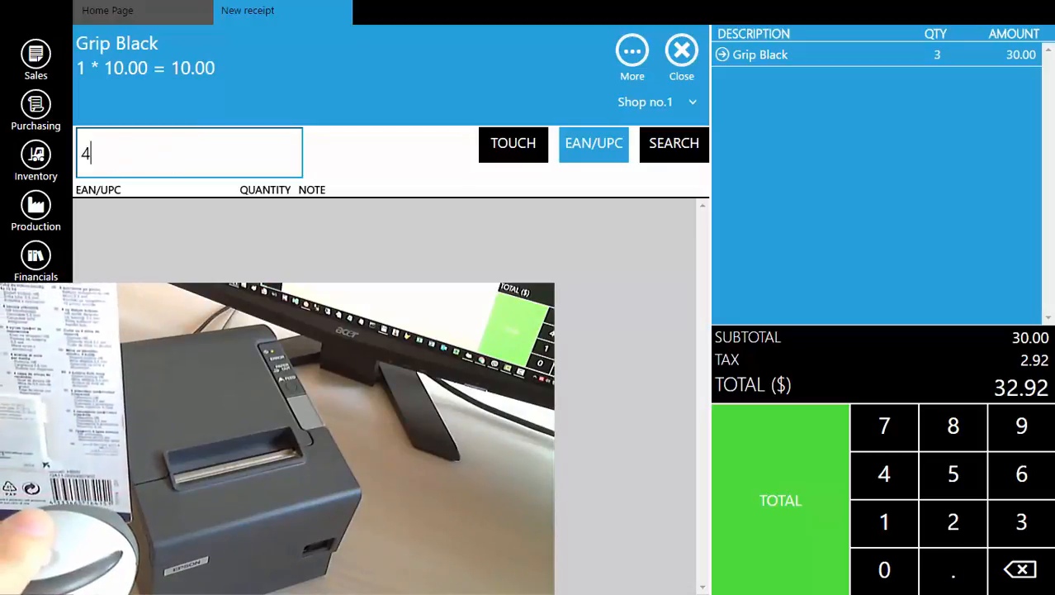
key(Return)
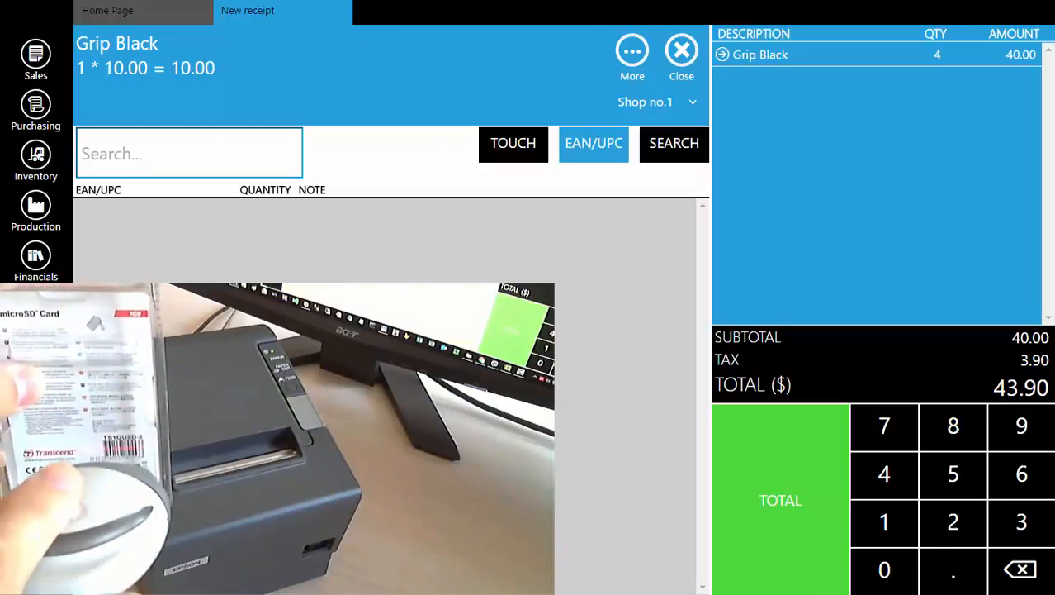
text(7605557805533)
key(Return)
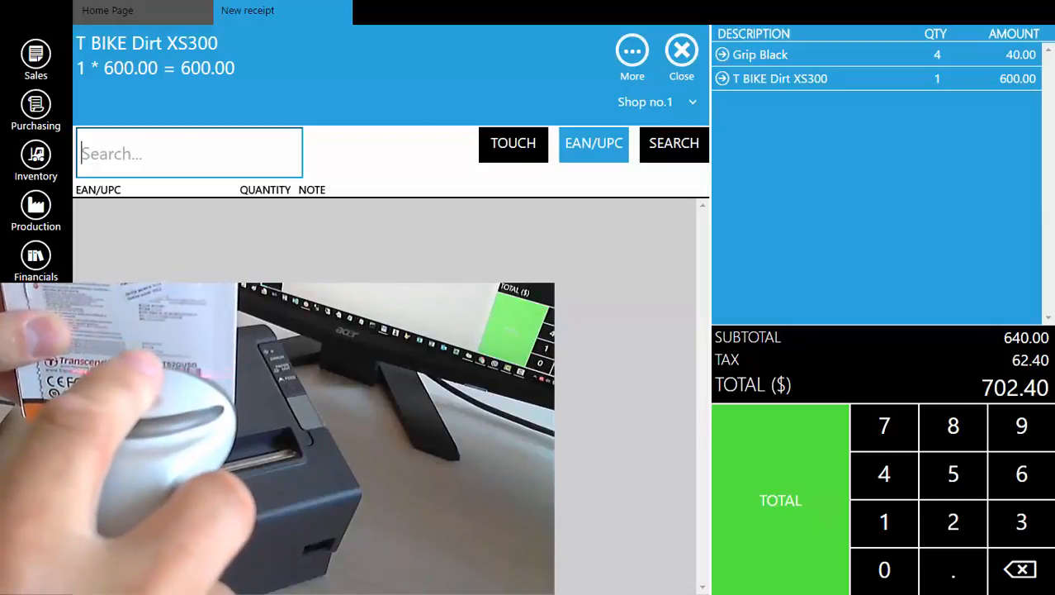
text(7605557804871)
key(Return)
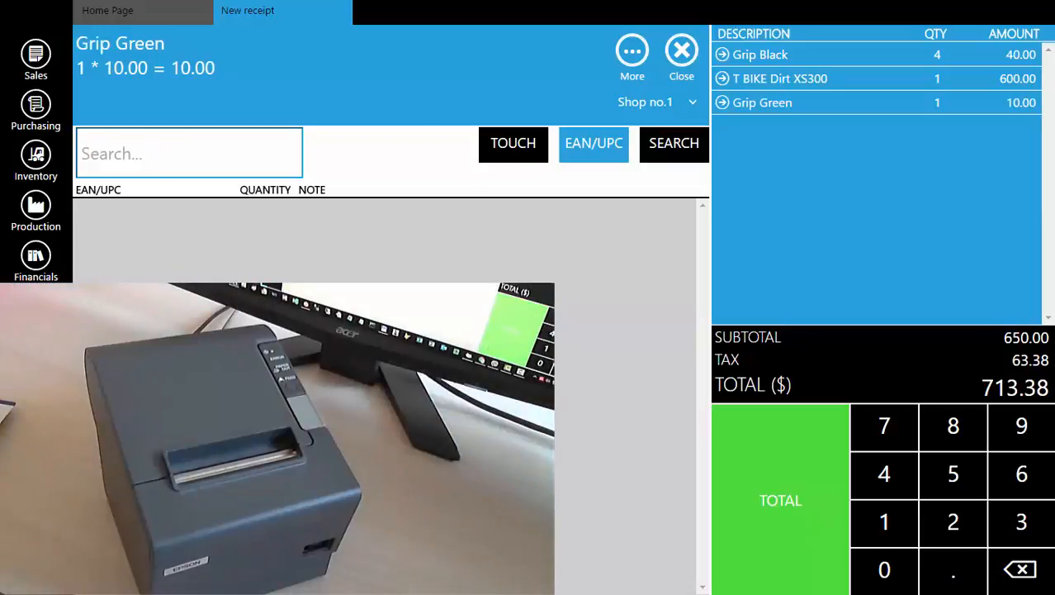
Proceed to payment, enter 800 in cash, and print the receipt on the EPSON printer.
click(778, 537)
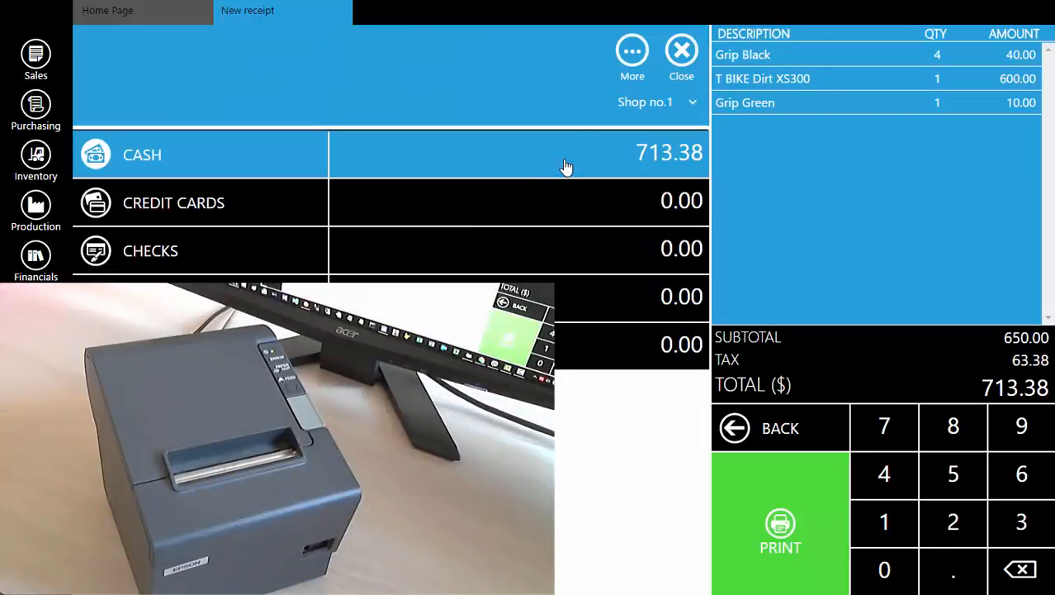
text(800)
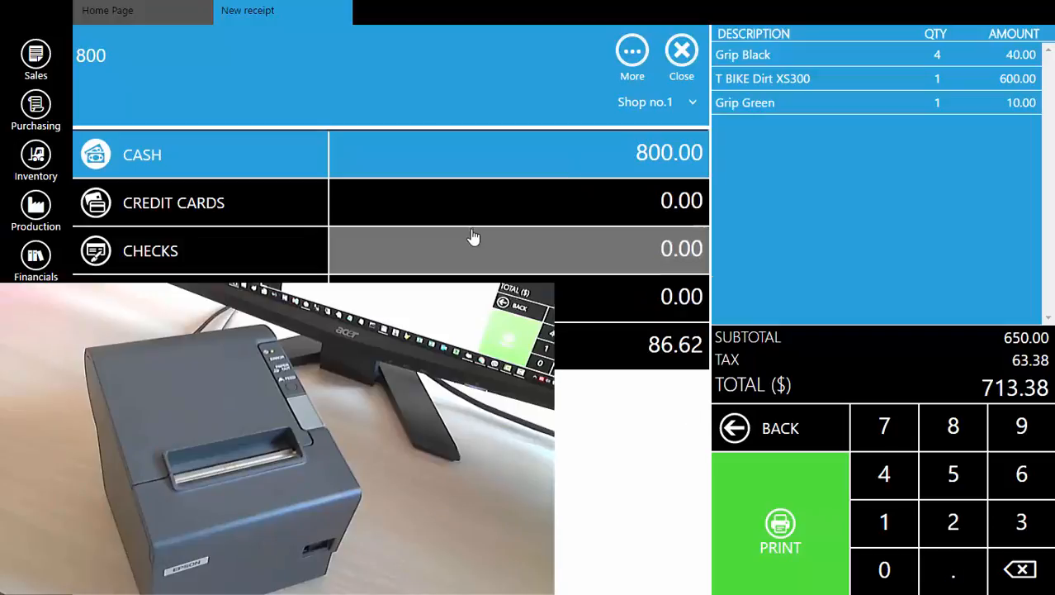
click(745, 545)
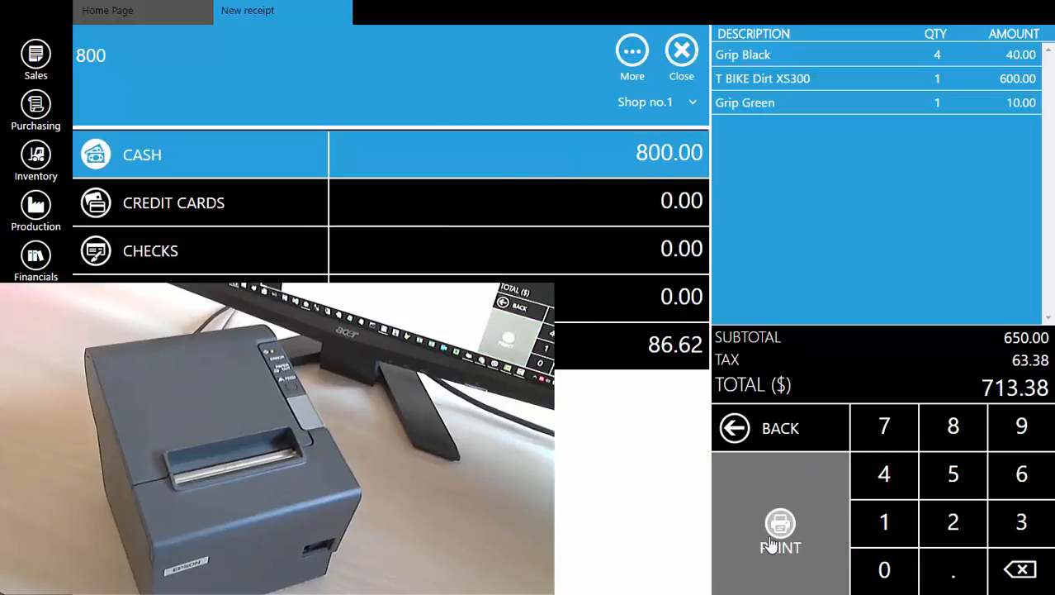
click(779, 538)
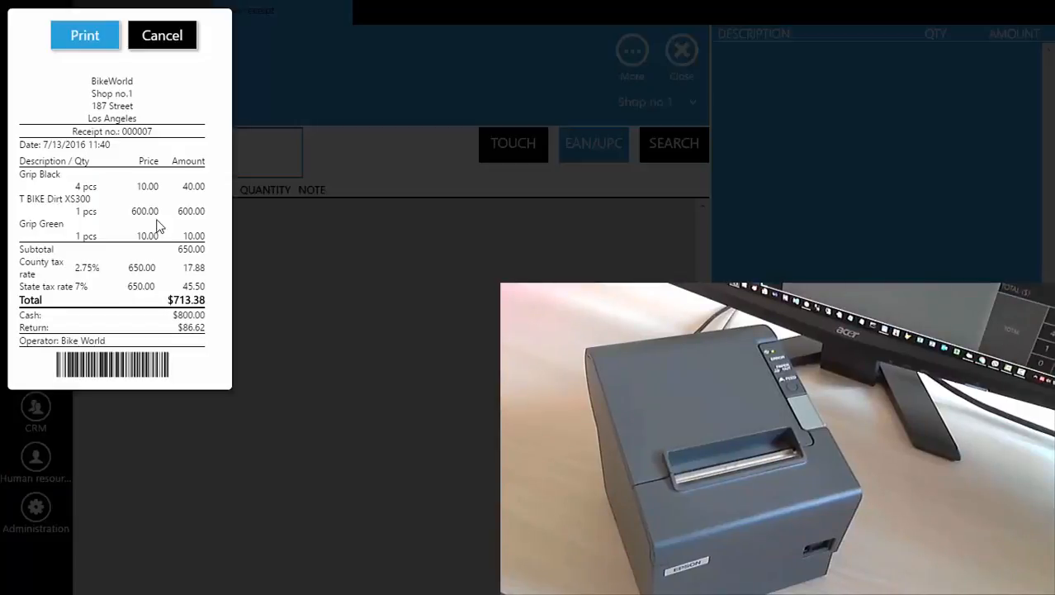
click(86, 50)
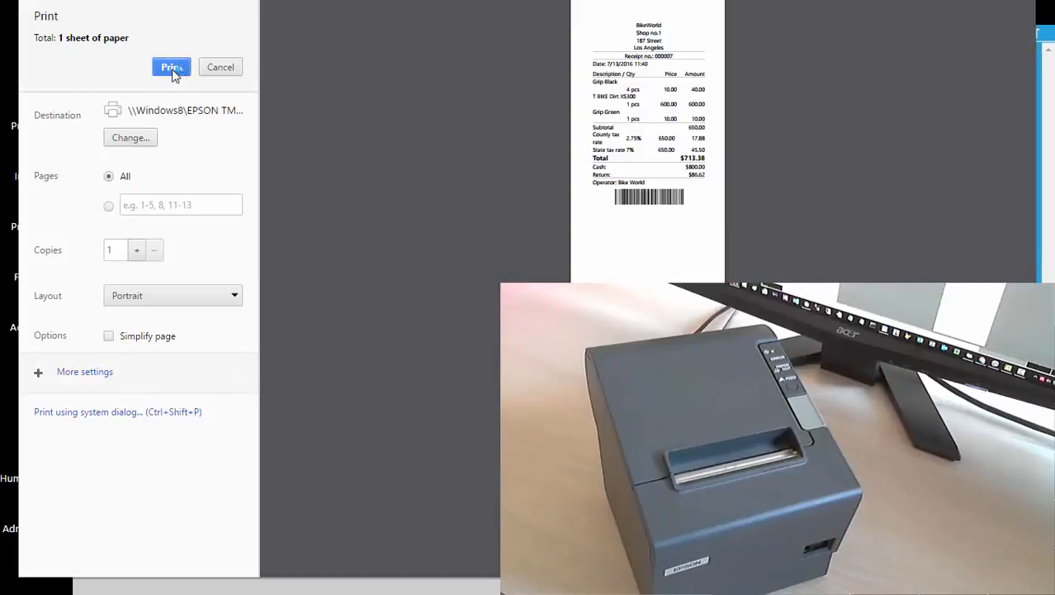
click(171, 69)
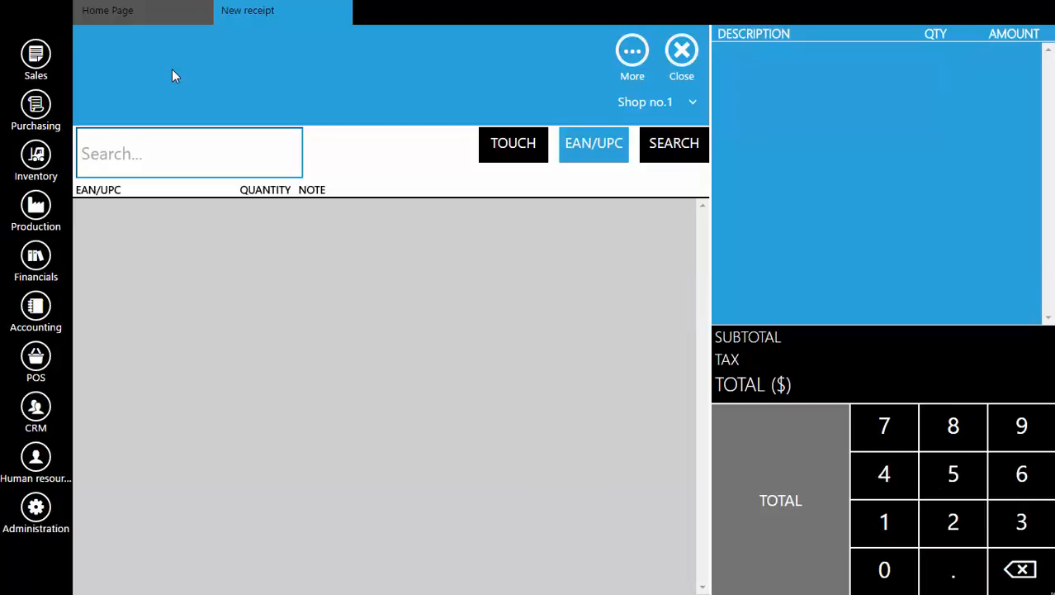
Switch product entry to Touch mode and look through the Mountain bikes, Services and Standard parts categories.
click(521, 149)
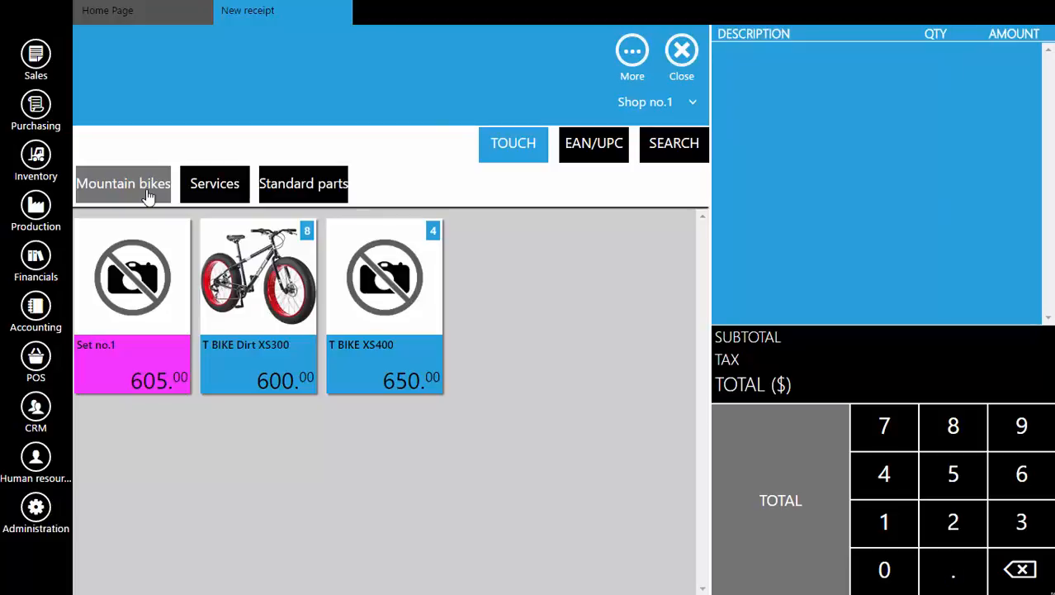
click(208, 187)
click(295, 188)
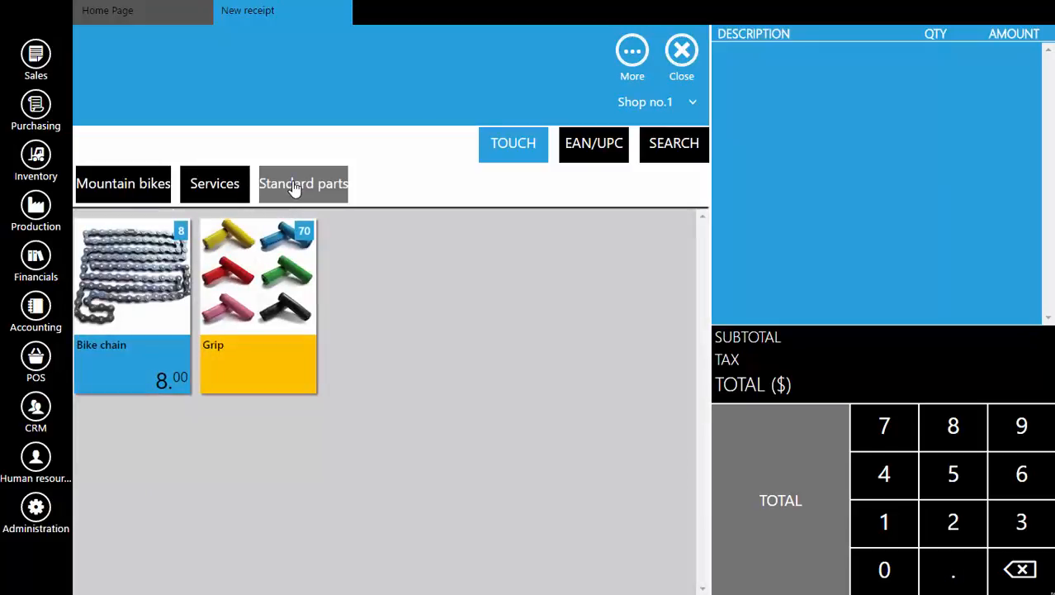
click(122, 190)
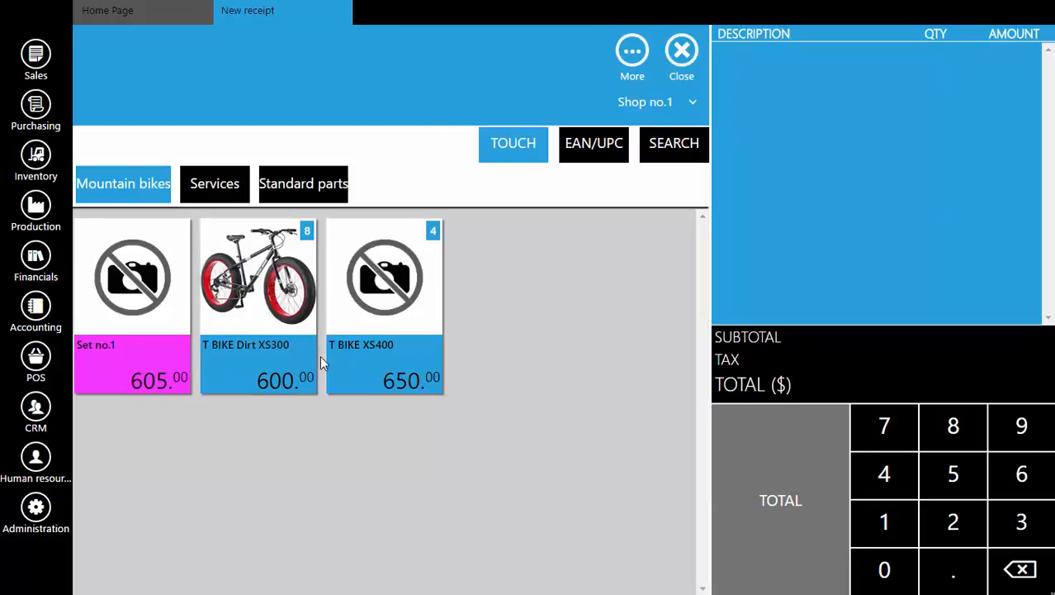
click(221, 196)
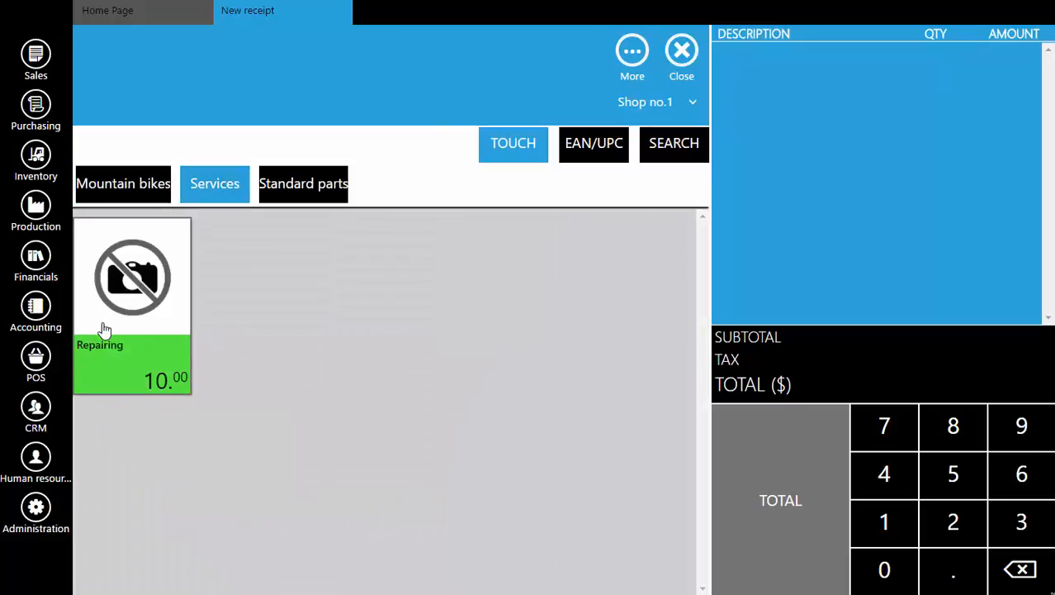
click(327, 183)
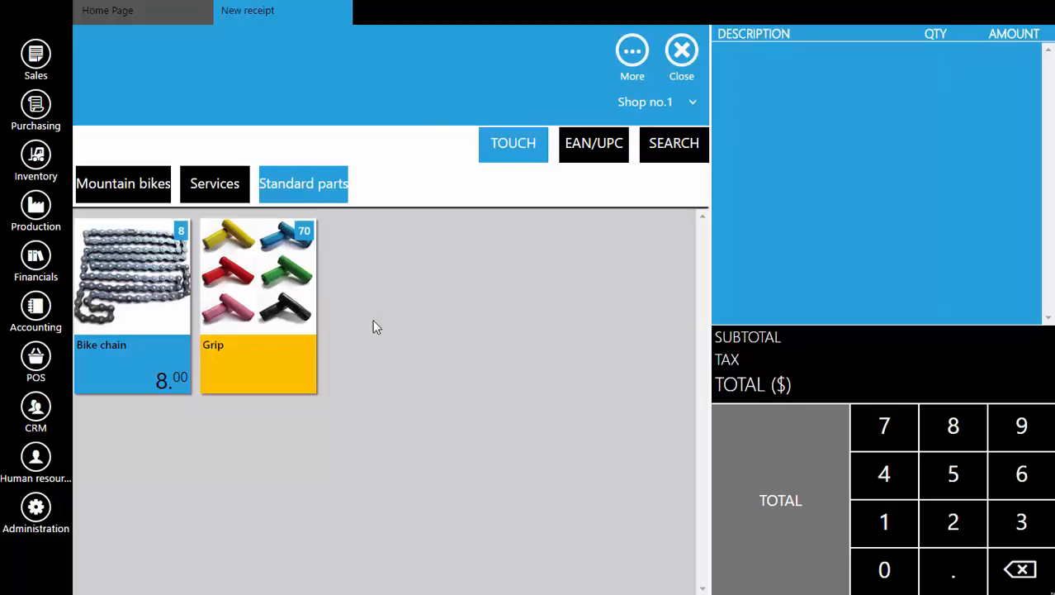
Add one T BIKE Dirt XS300 from Mountain bikes and the Repairing service with a quantity of 3.
click(123, 187)
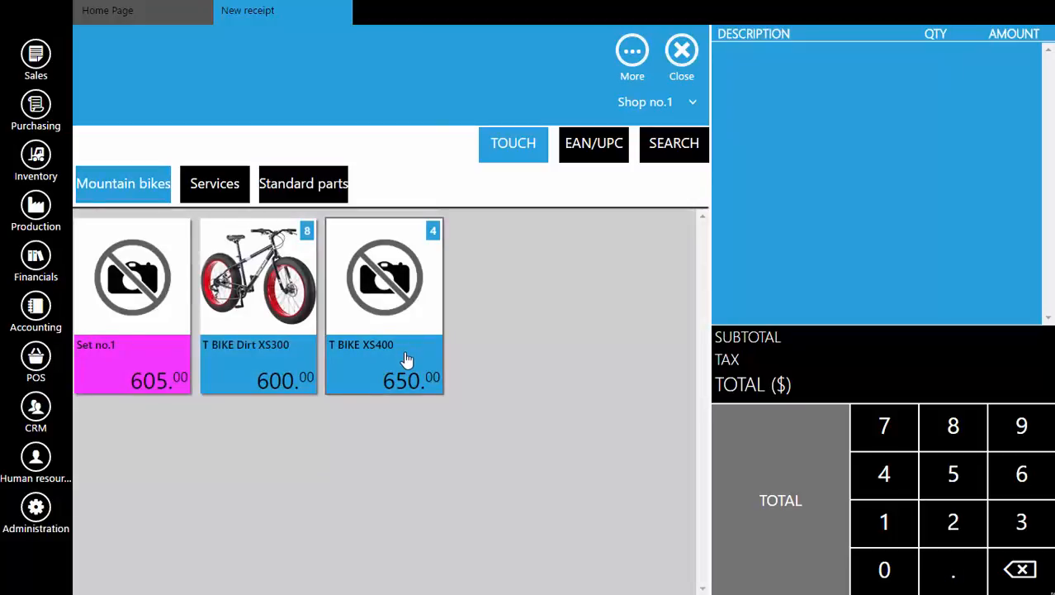
click(265, 310)
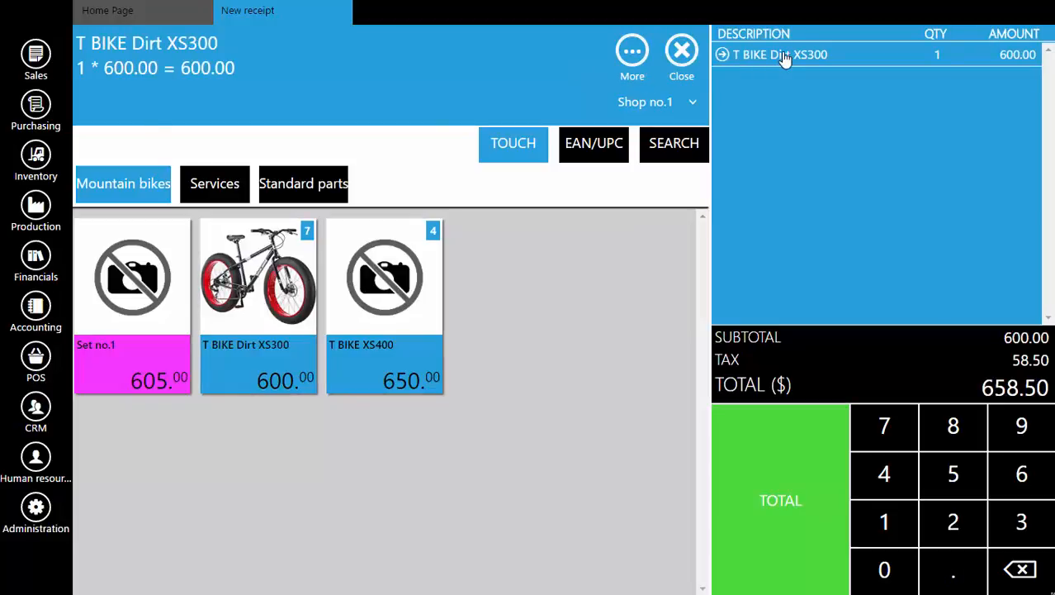
click(219, 189)
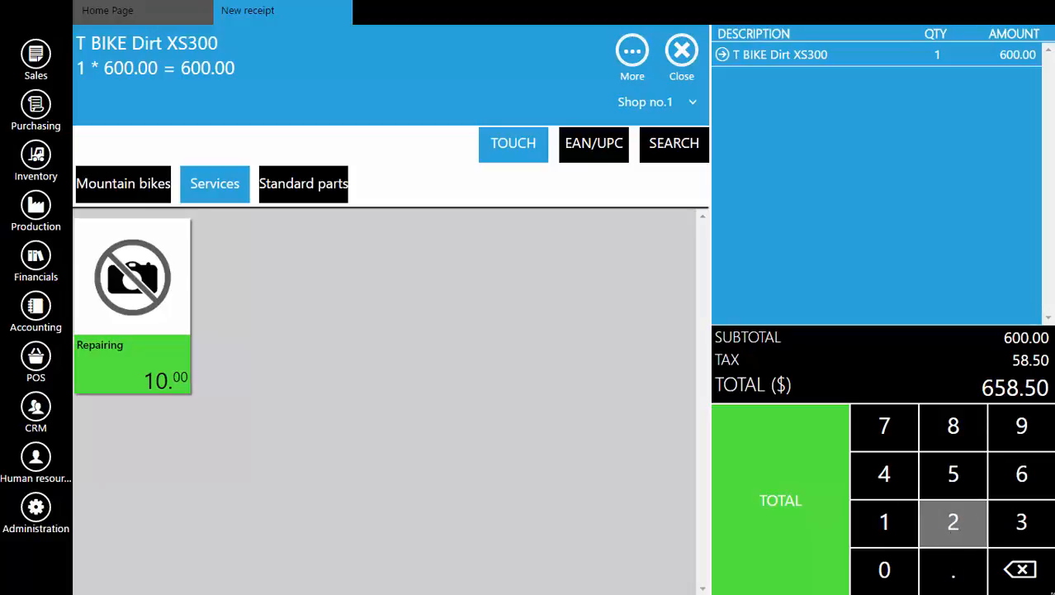
click(1020, 523)
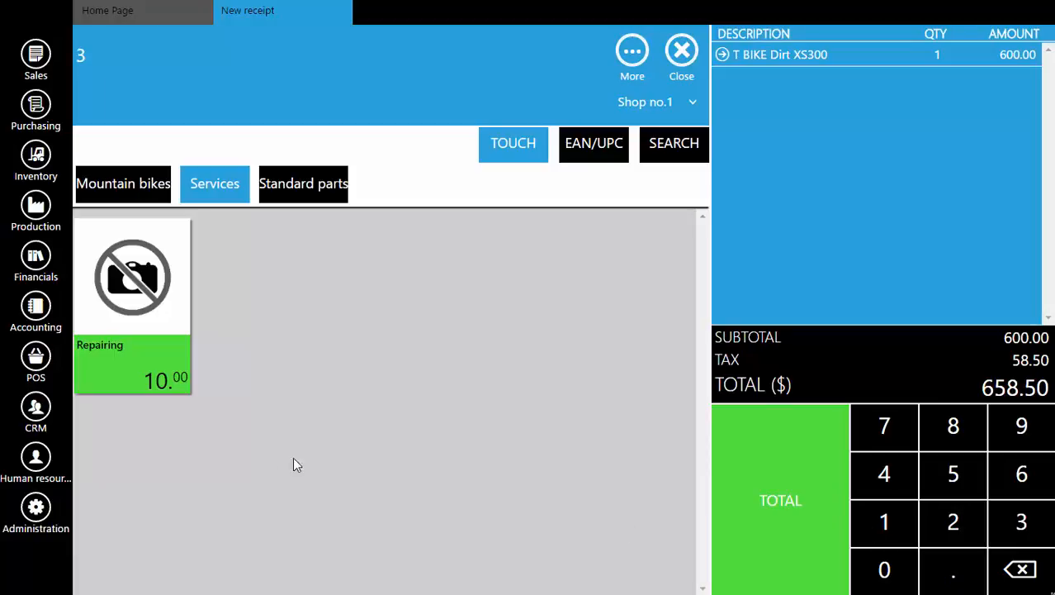
click(138, 281)
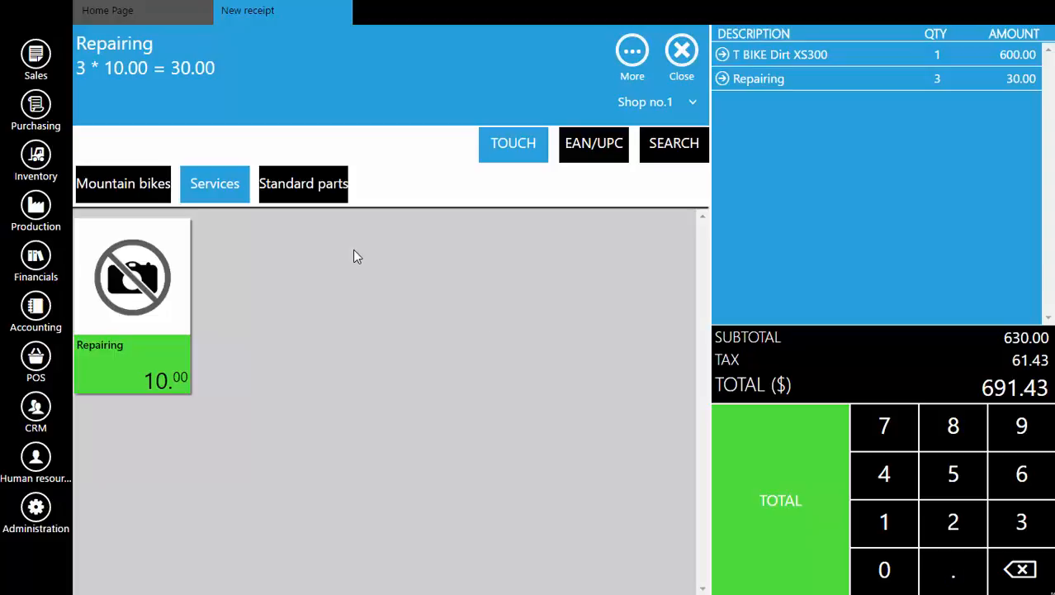
Filter the Grip variants in Standard parts by the color Green and add Grip Green to the receipt.
click(315, 187)
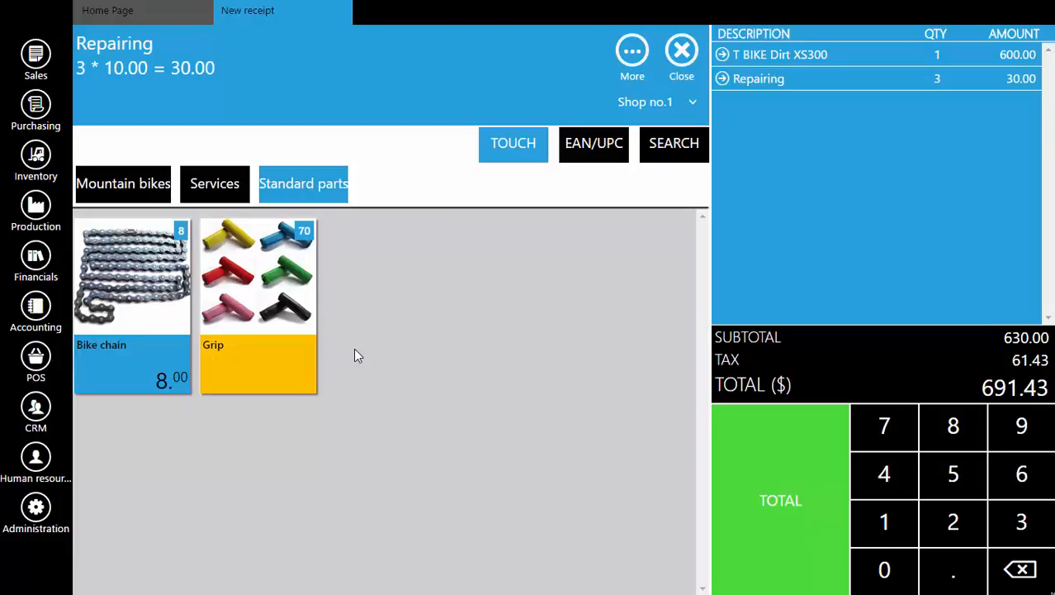
click(256, 335)
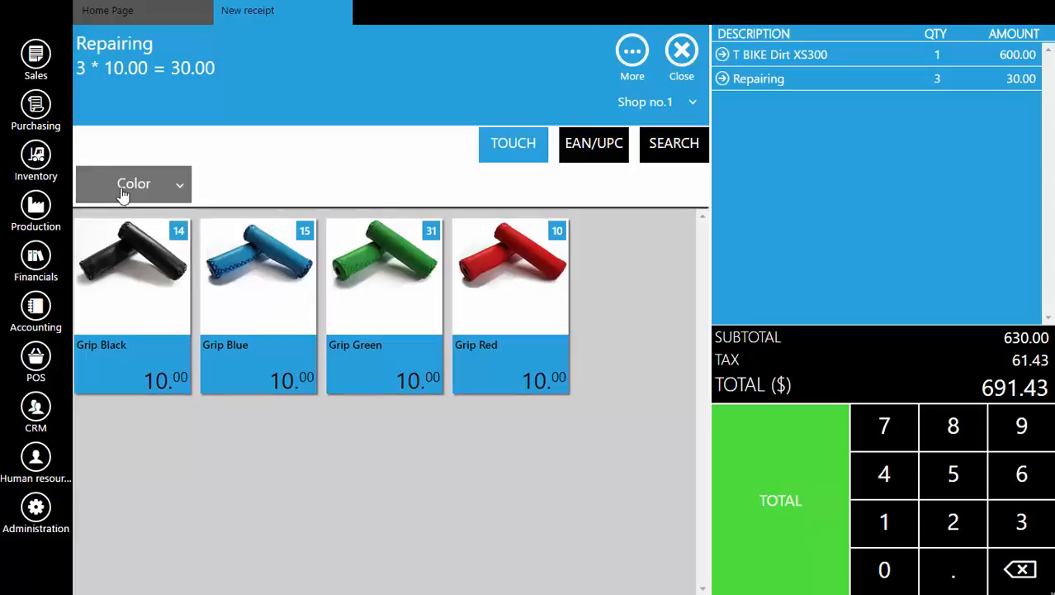
click(181, 190)
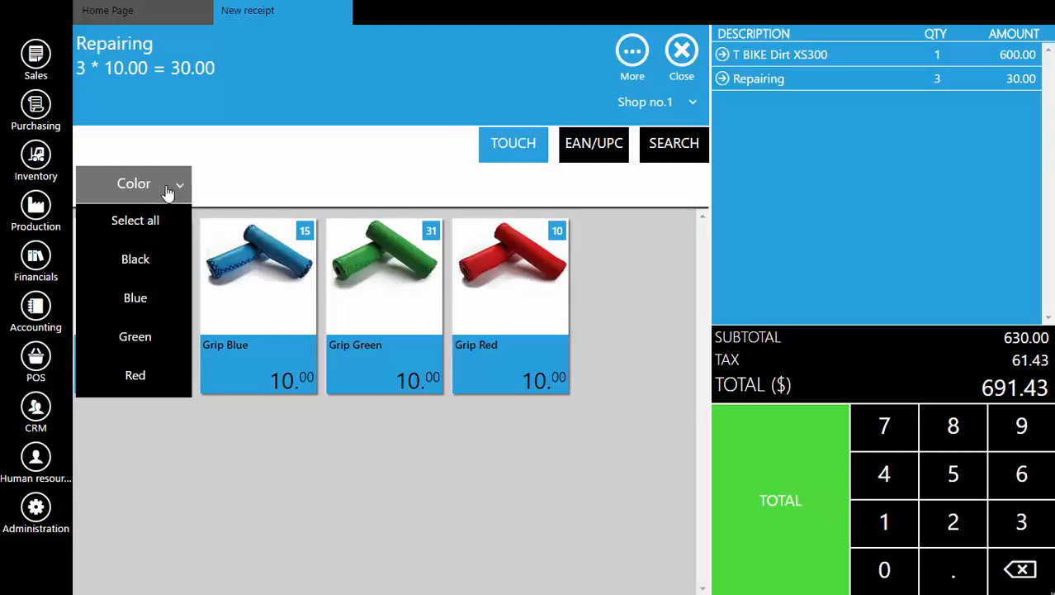
click(135, 339)
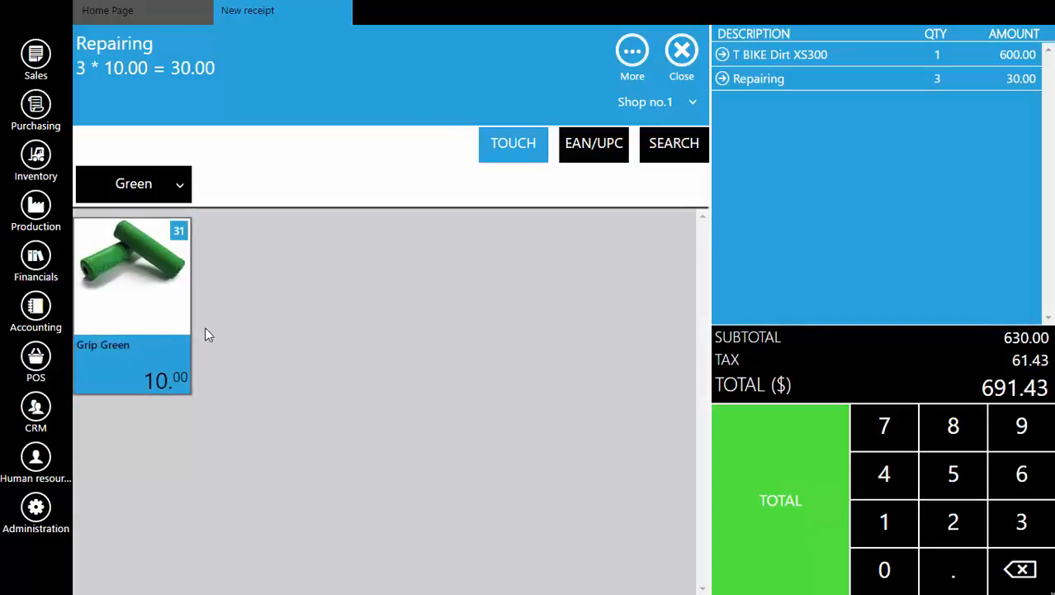
click(150, 283)
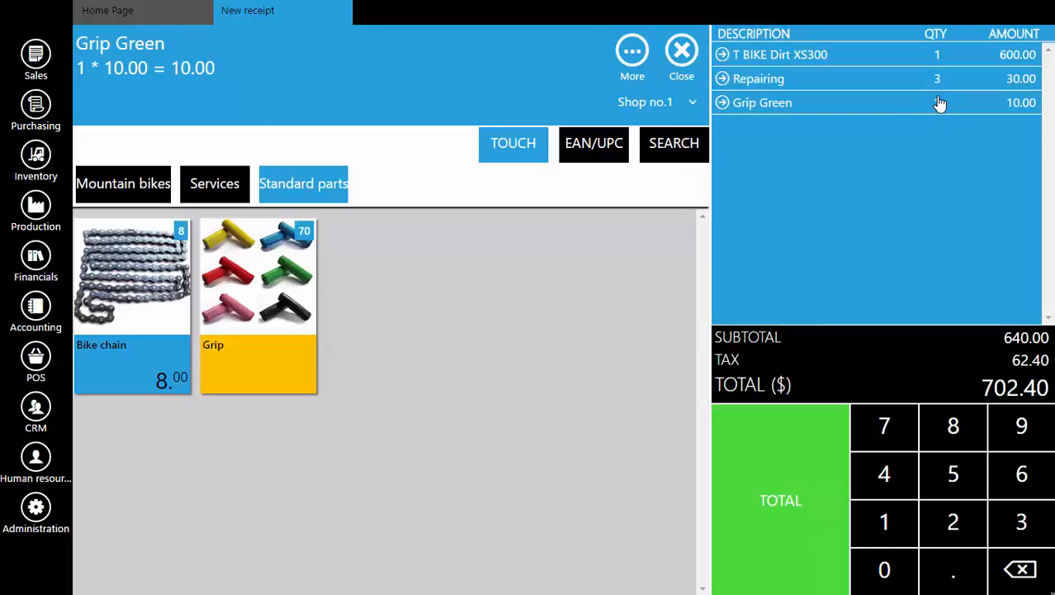
Add Grip Blue to the receipt from the Grip variants and proceed to payment.
click(259, 289)
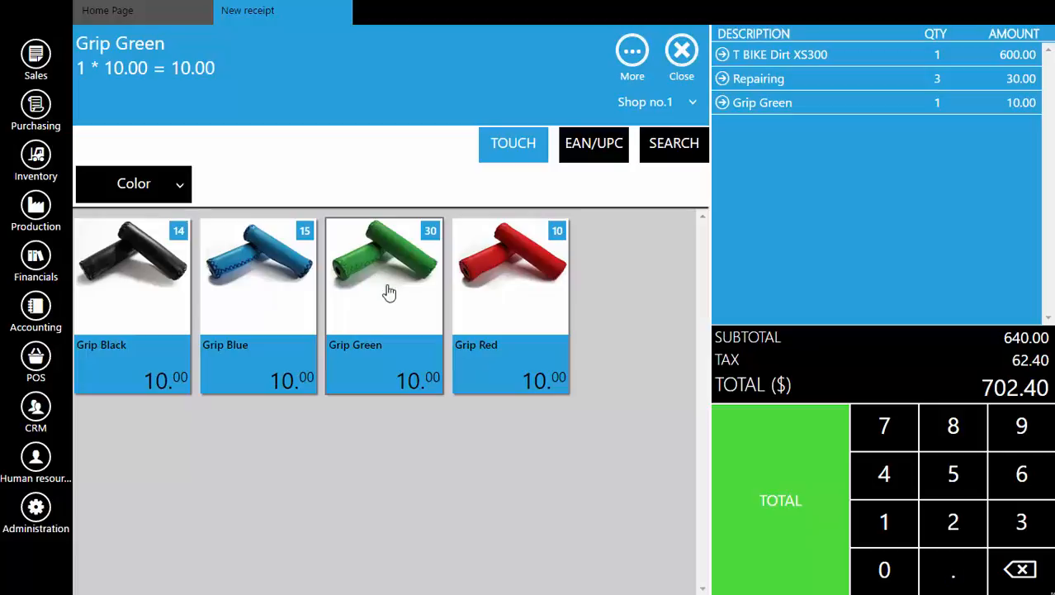
click(245, 299)
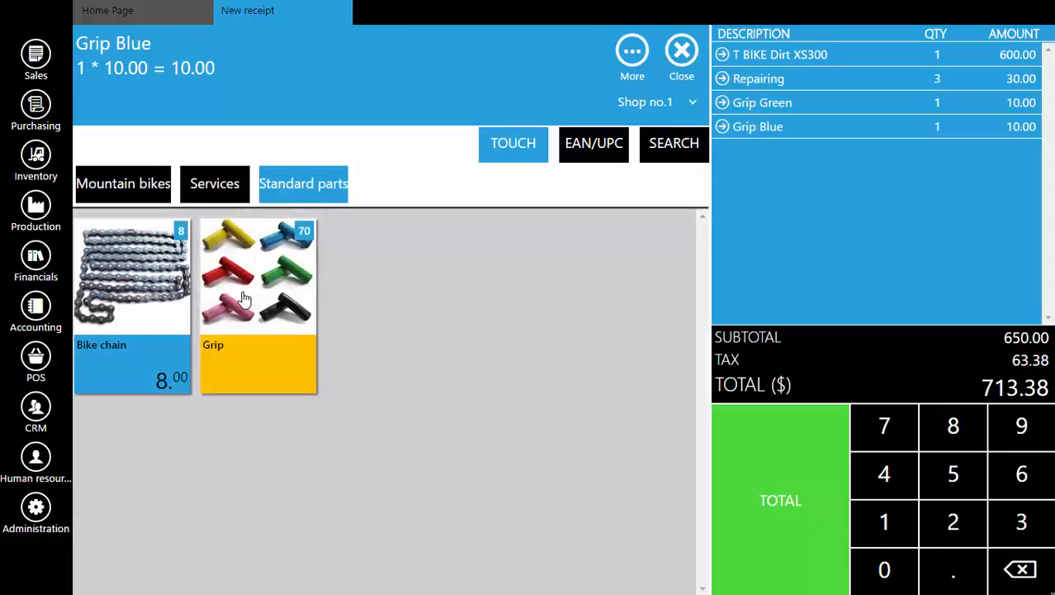
click(245, 299)
click(771, 497)
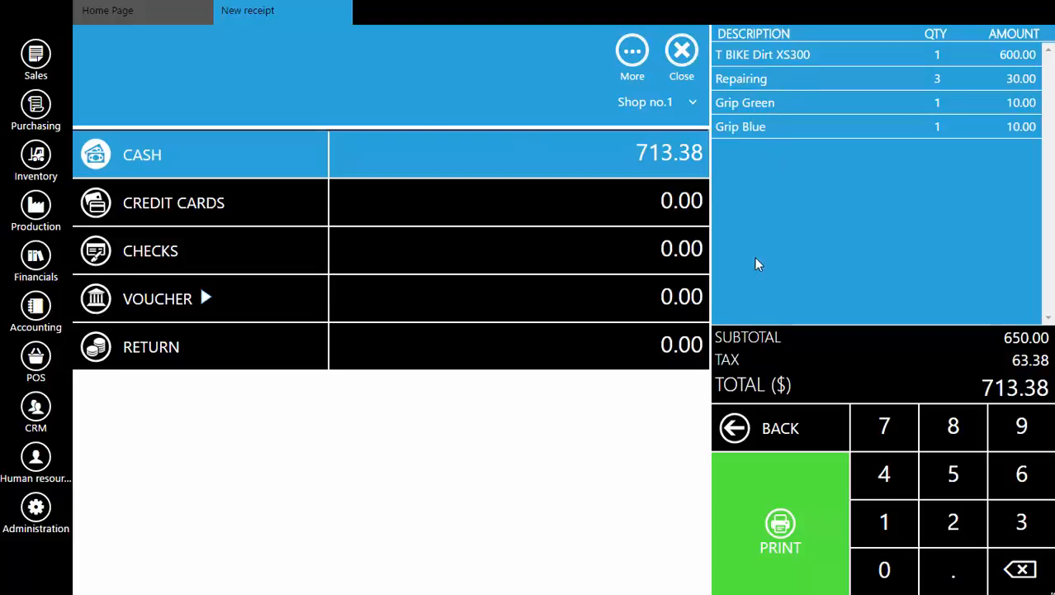
Return from payment to the receipt items and set the Repairing line's quantity to 2.
click(790, 430)
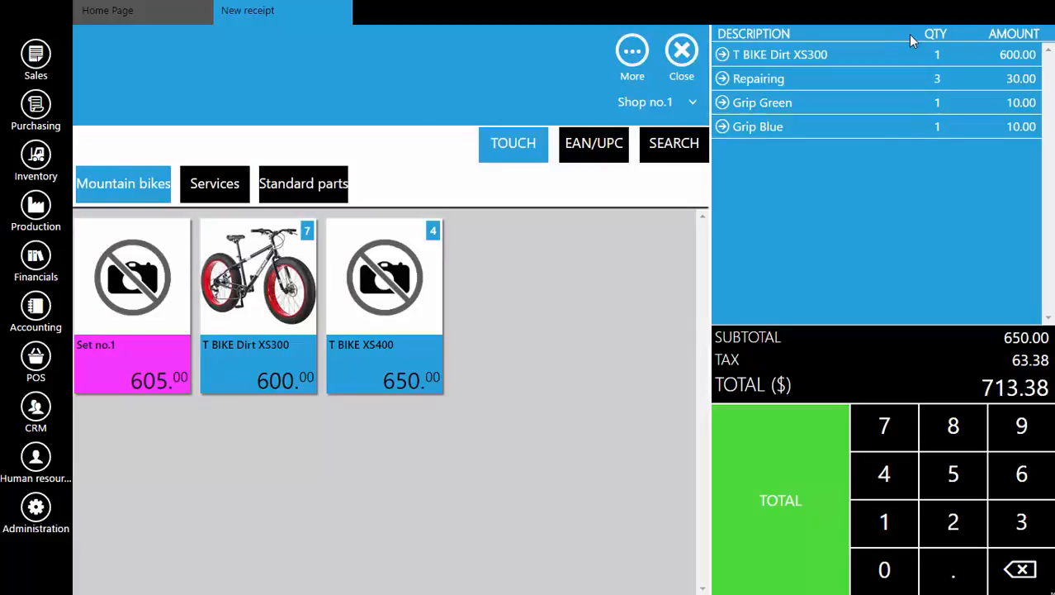
click(723, 82)
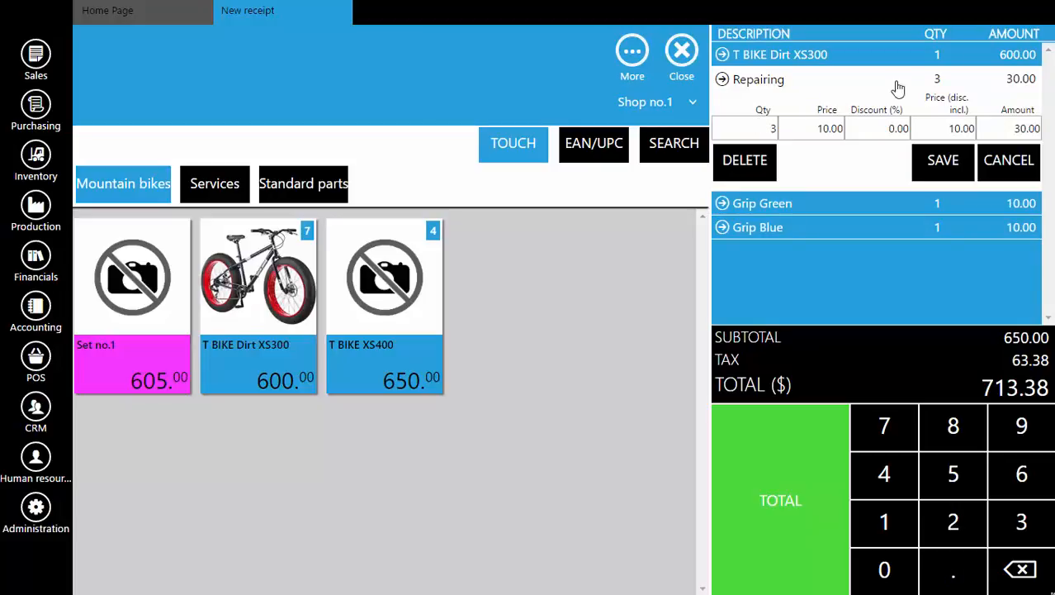
drag(767, 124, 780, 127)
text(2)
key(Tab)
key(Tab)
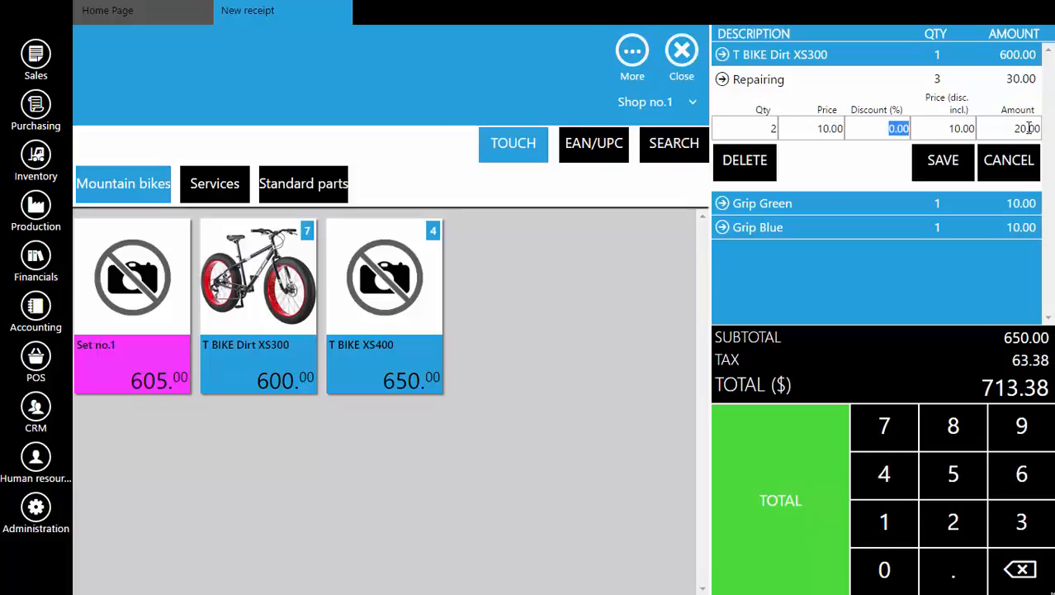
Enter a 10% discount on the Repairing line, replace it with a discounted unit price of 8.5, and save the line.
click(814, 132)
click(883, 128)
text(10)
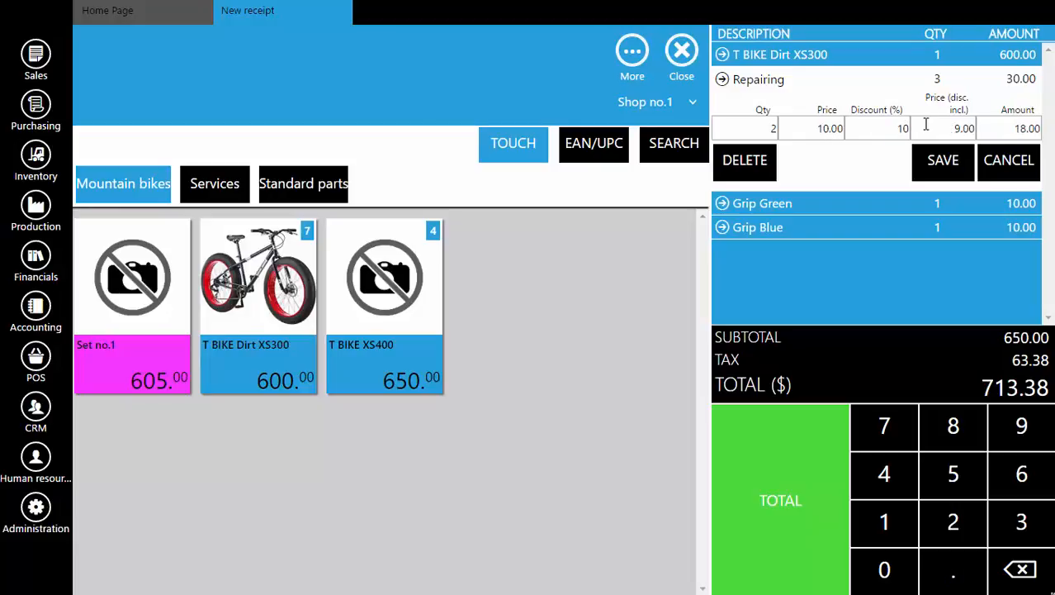
click(926, 125)
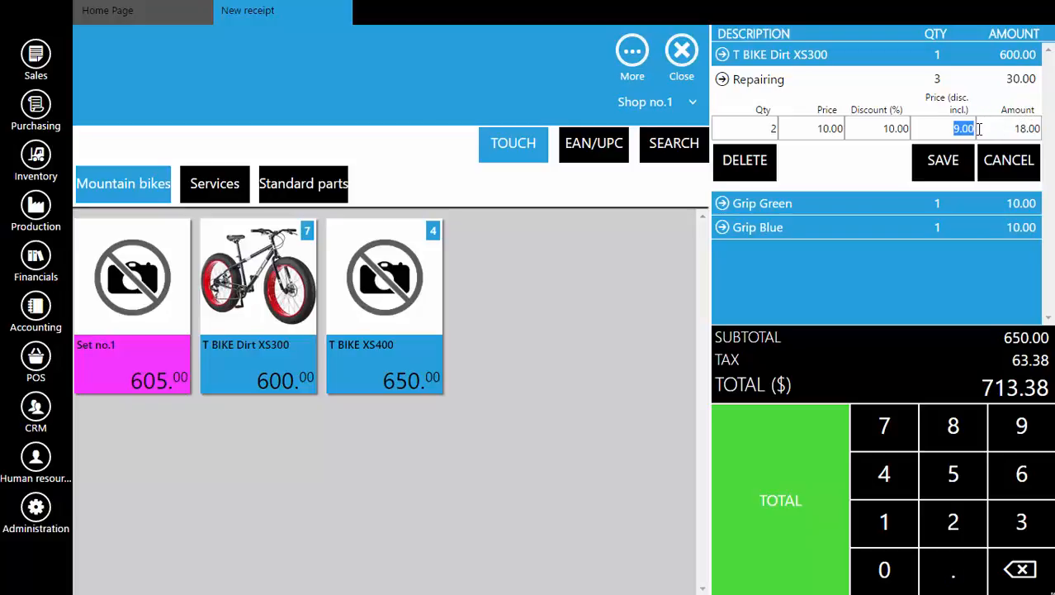
text(8.5)
key(Tab)
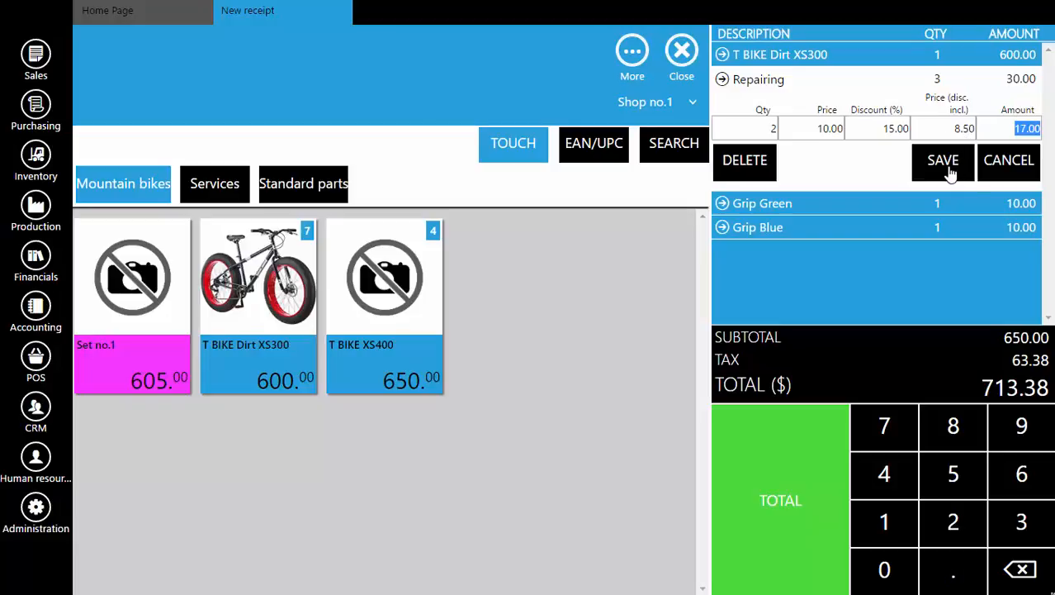
click(950, 165)
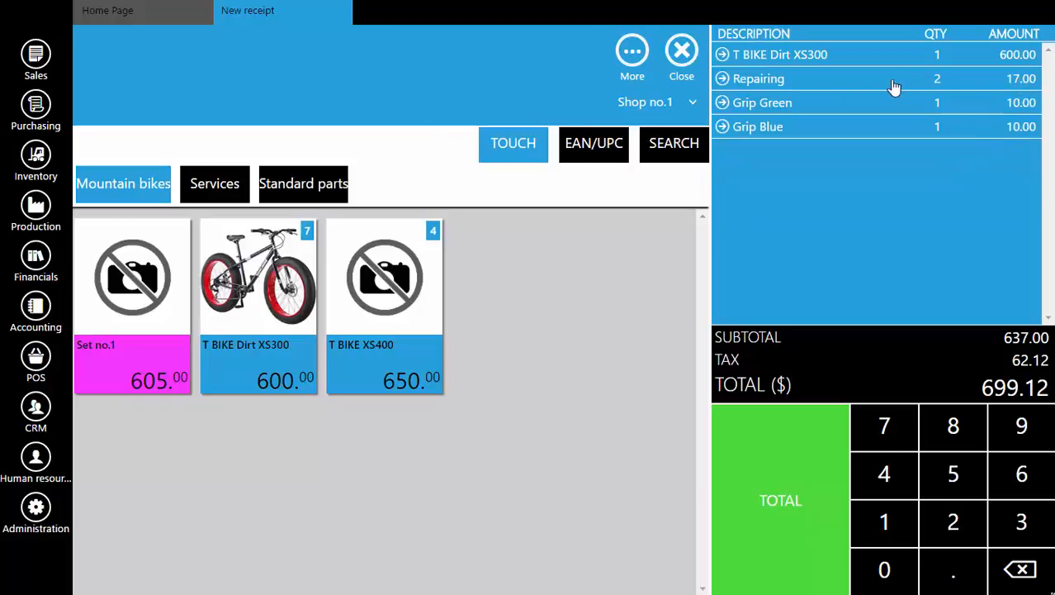
Delete the Grip Green line from the receipt.
click(723, 105)
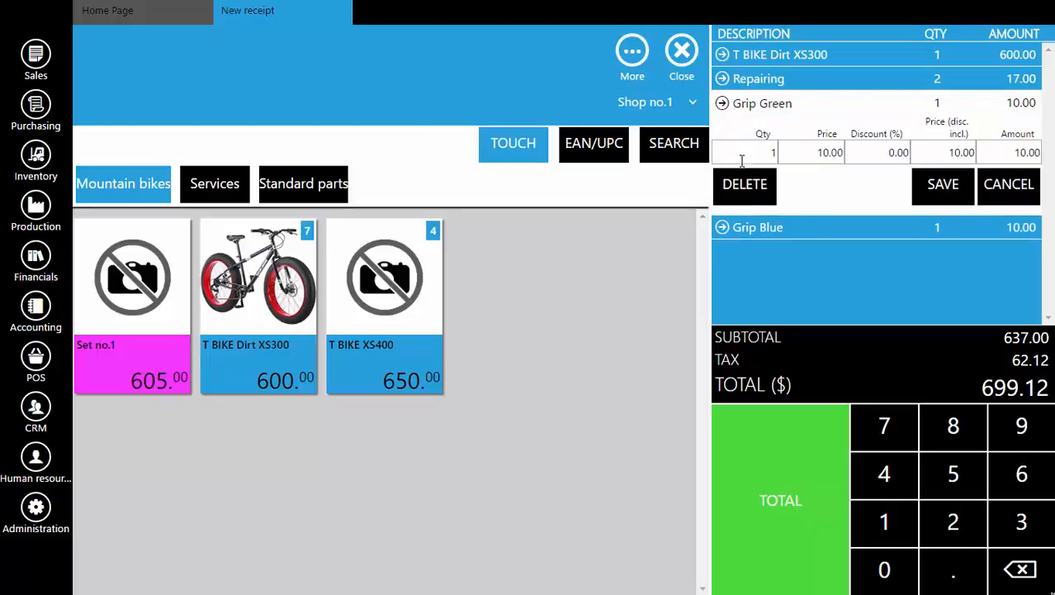
click(744, 190)
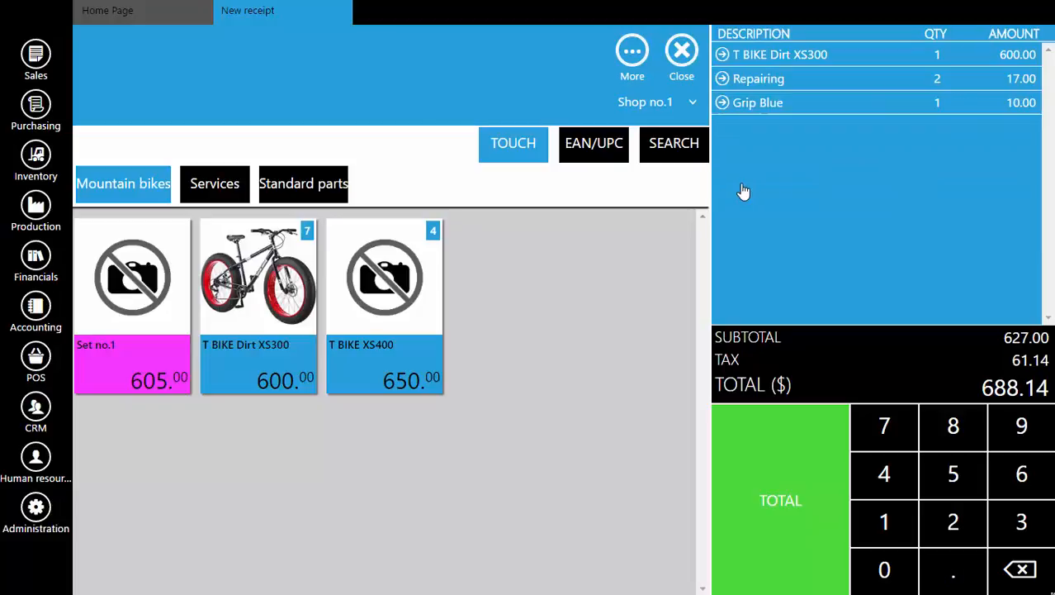
click(722, 104)
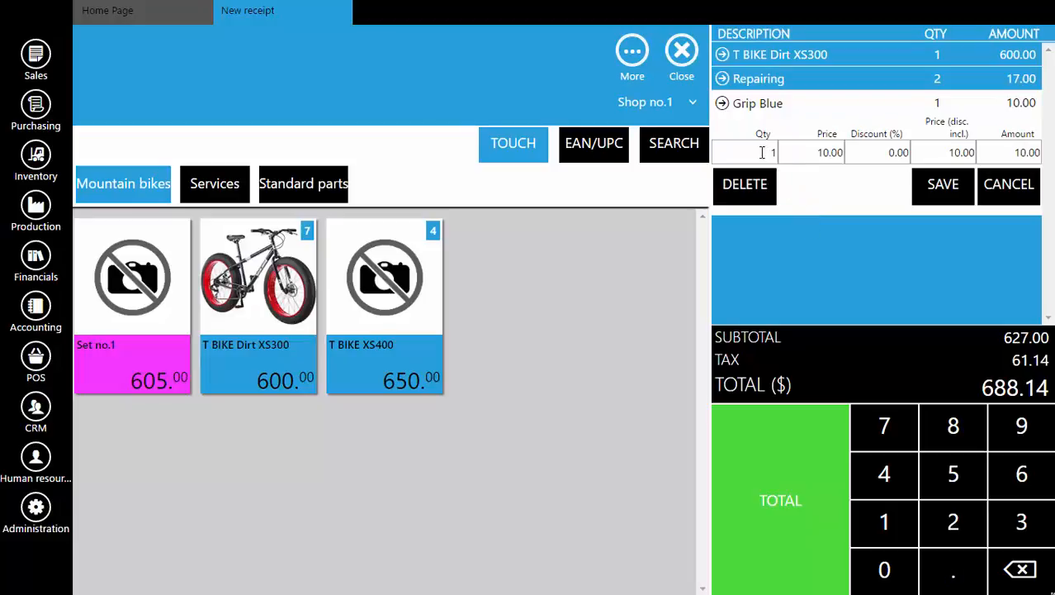
text(2)
key(Tab)
key(Tab)
key(Tab)
click(1020, 189)
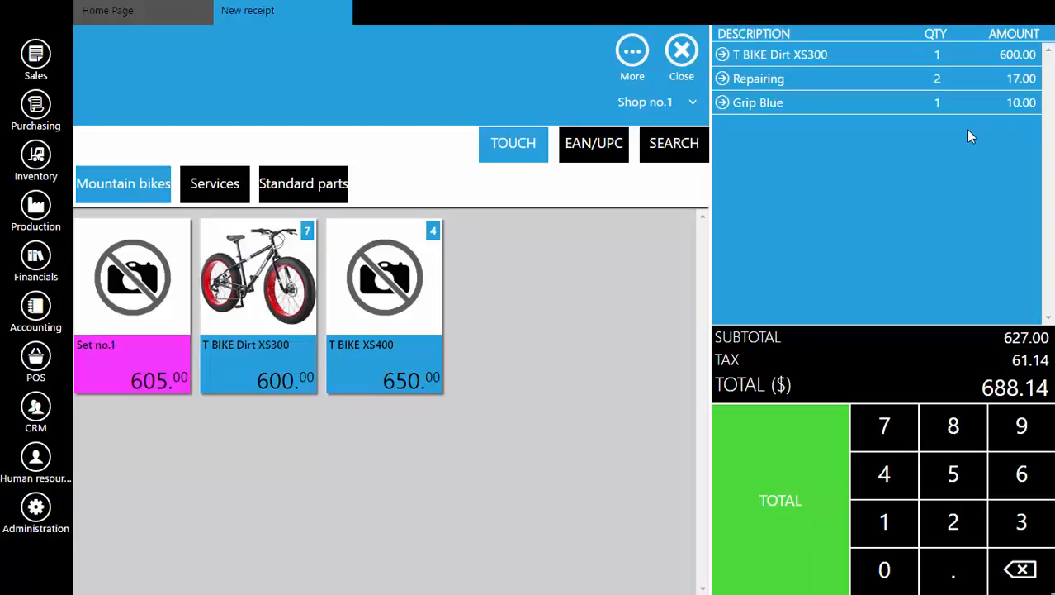
Take a cash payment of 900 for the receipt, print it from the preview, and close the receipt entry.
click(803, 479)
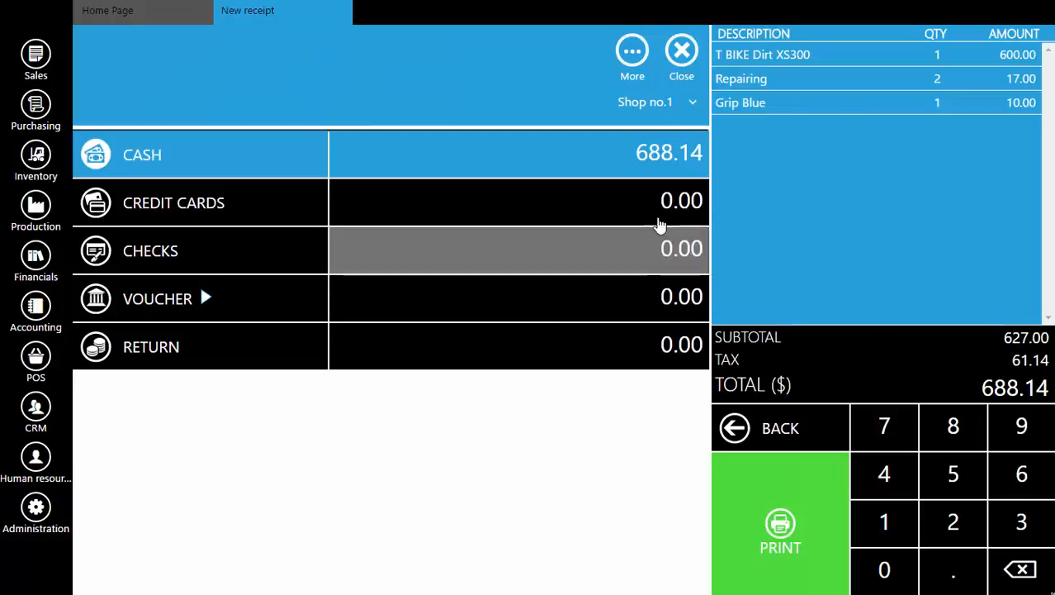
text(9)
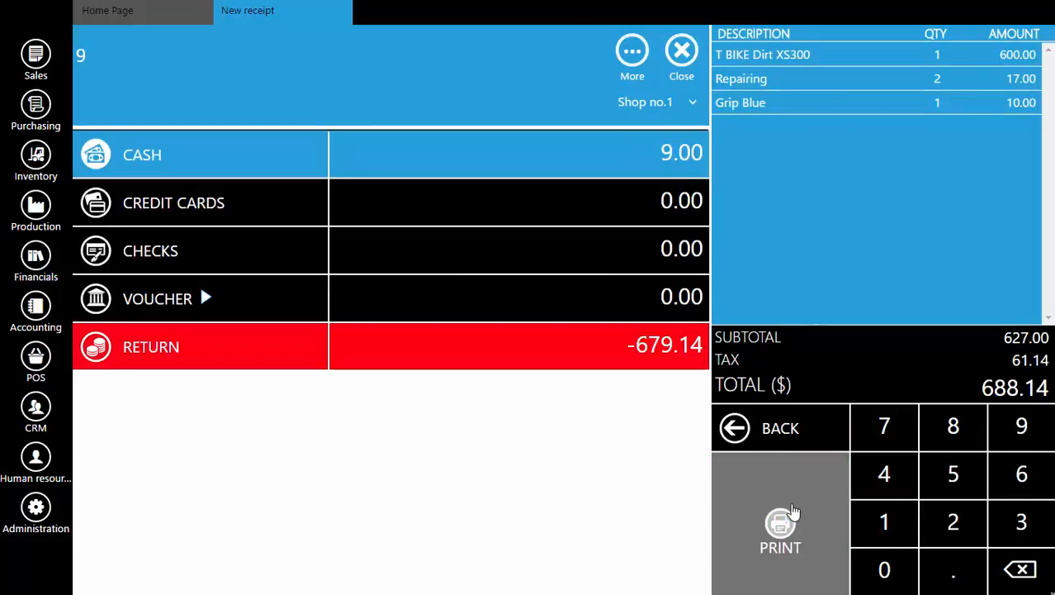
text(00)
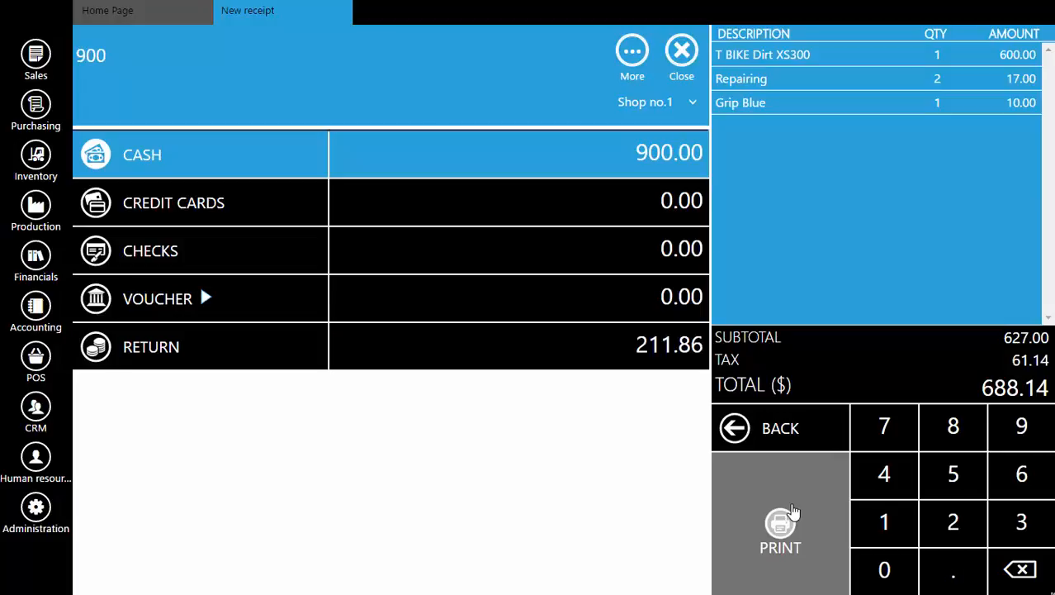
click(791, 513)
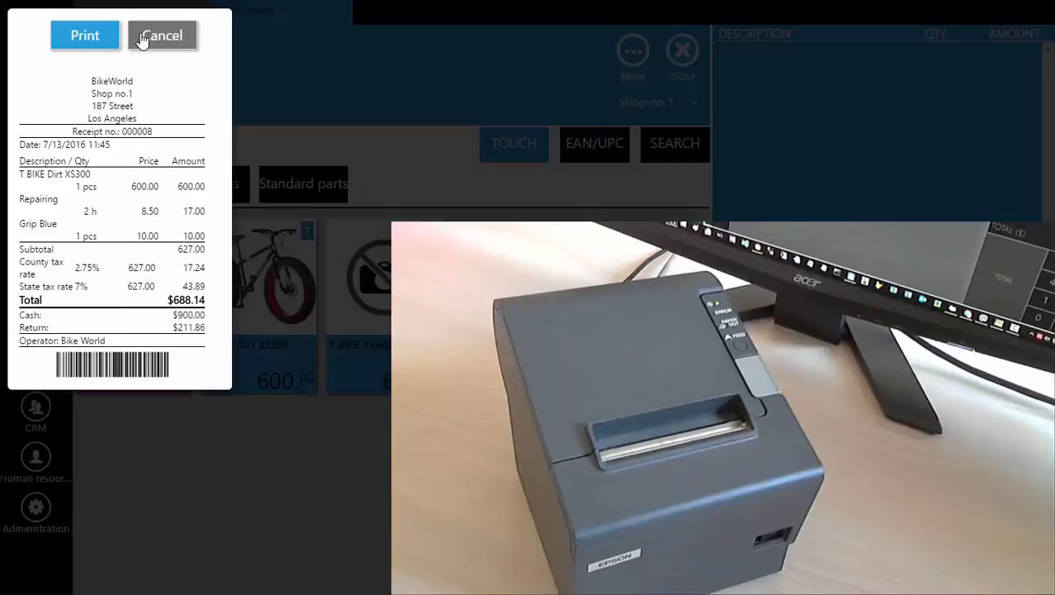
click(97, 38)
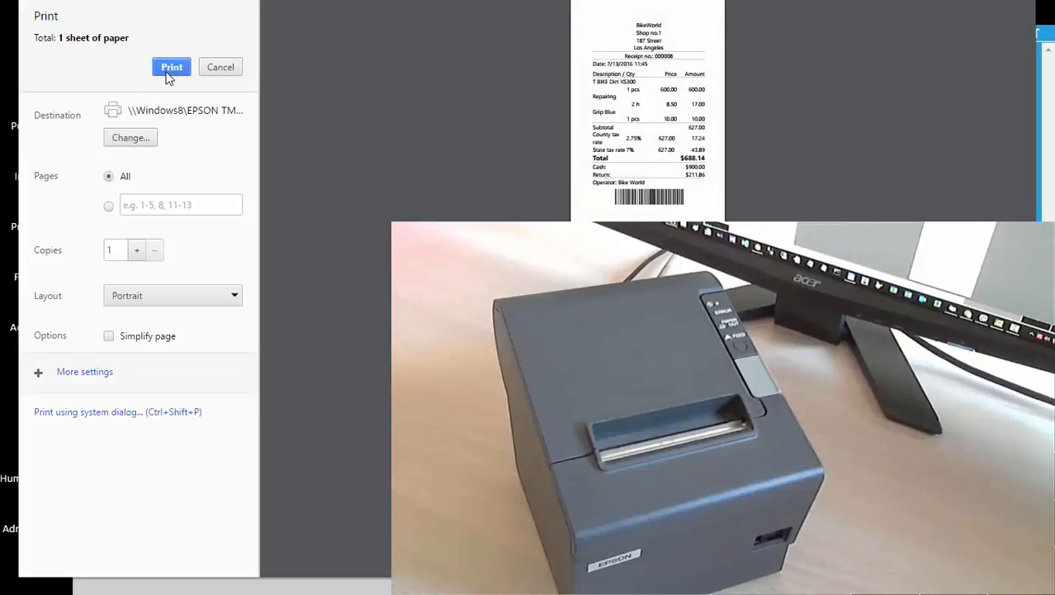
click(171, 69)
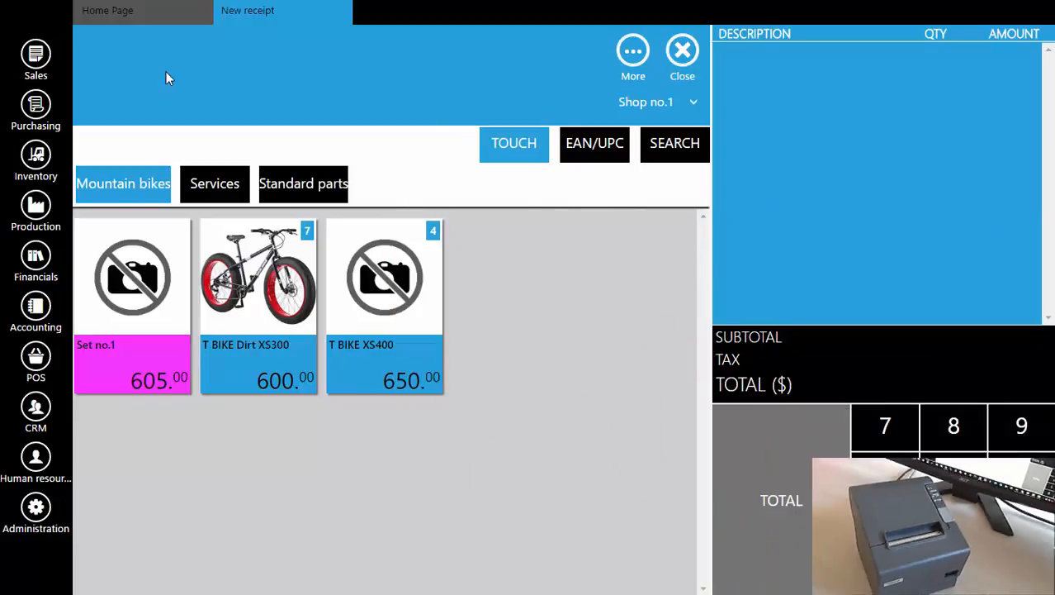
click(671, 51)
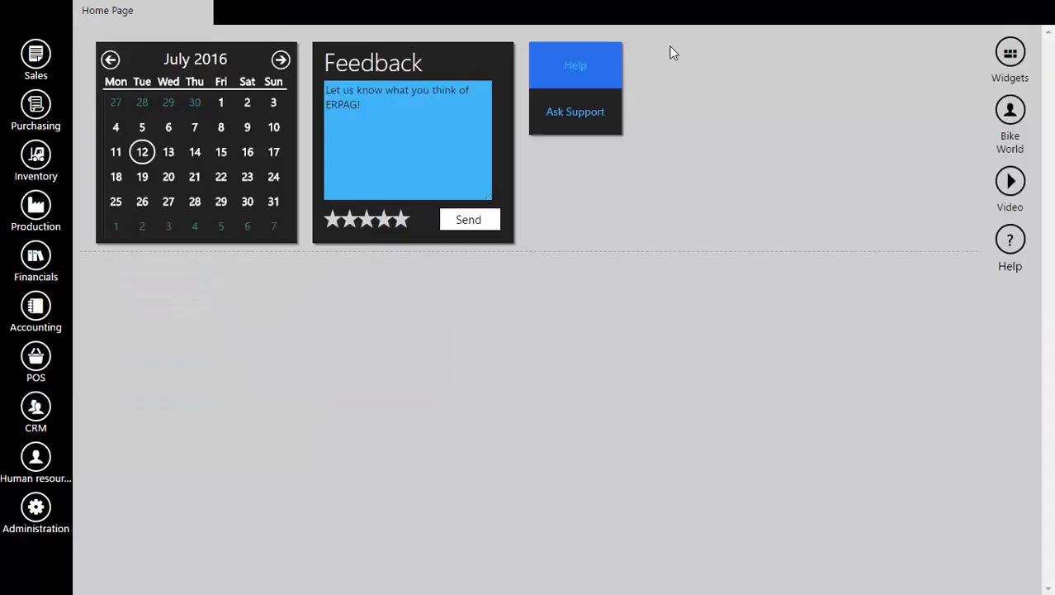
Set the POS - Receipt option of the Bike World admin user to Without preview, save the user and close the user pages.
click(46, 513)
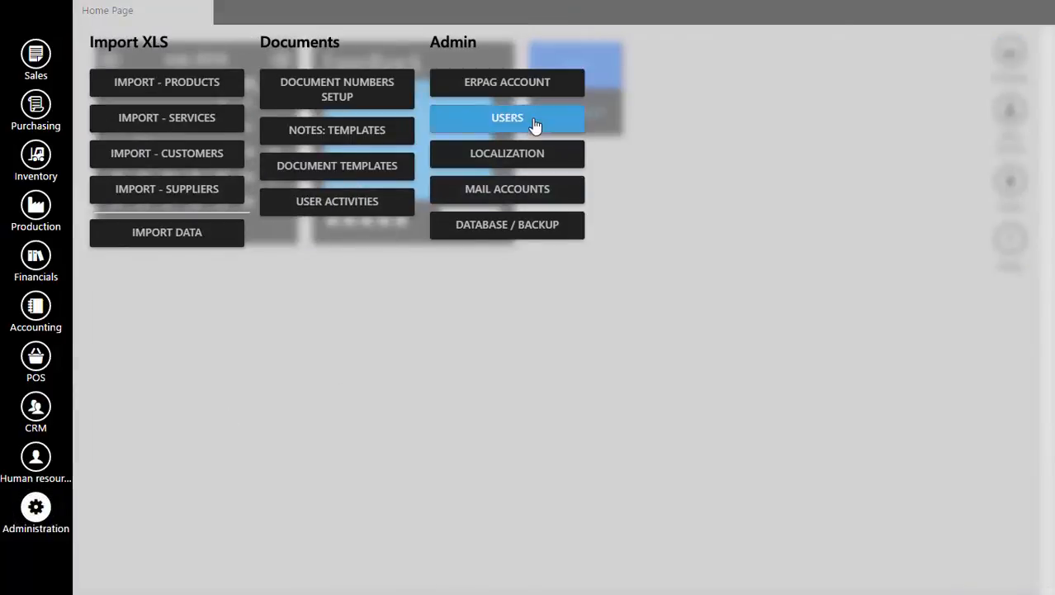
click(534, 124)
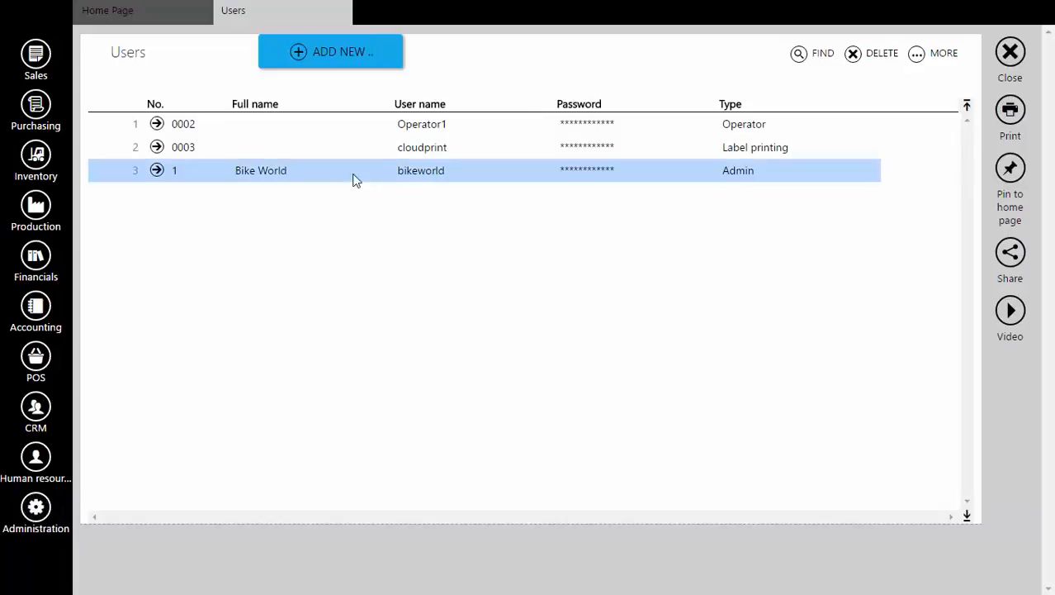
click(158, 170)
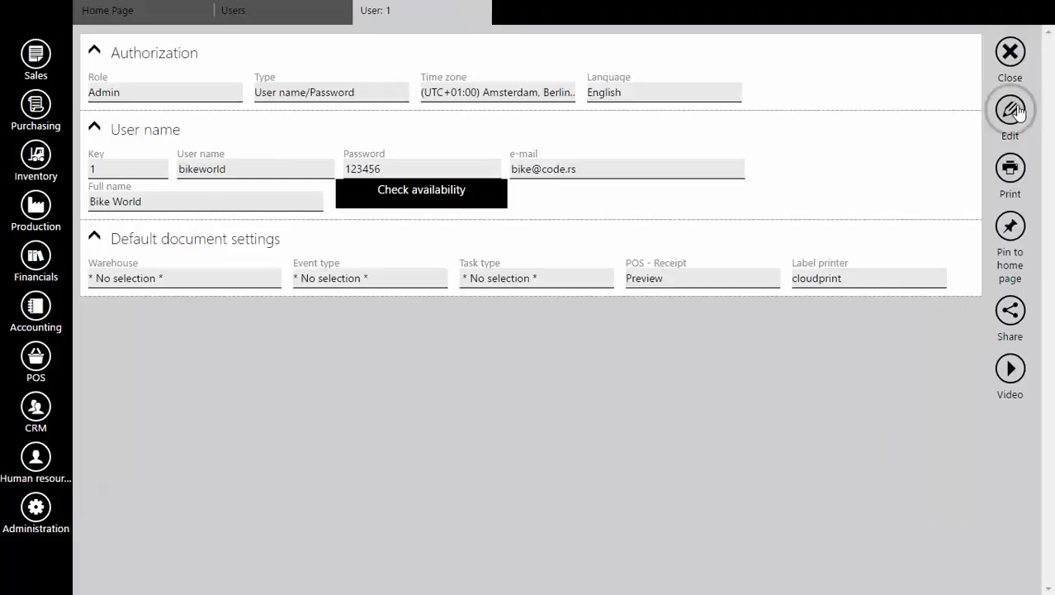
click(1013, 111)
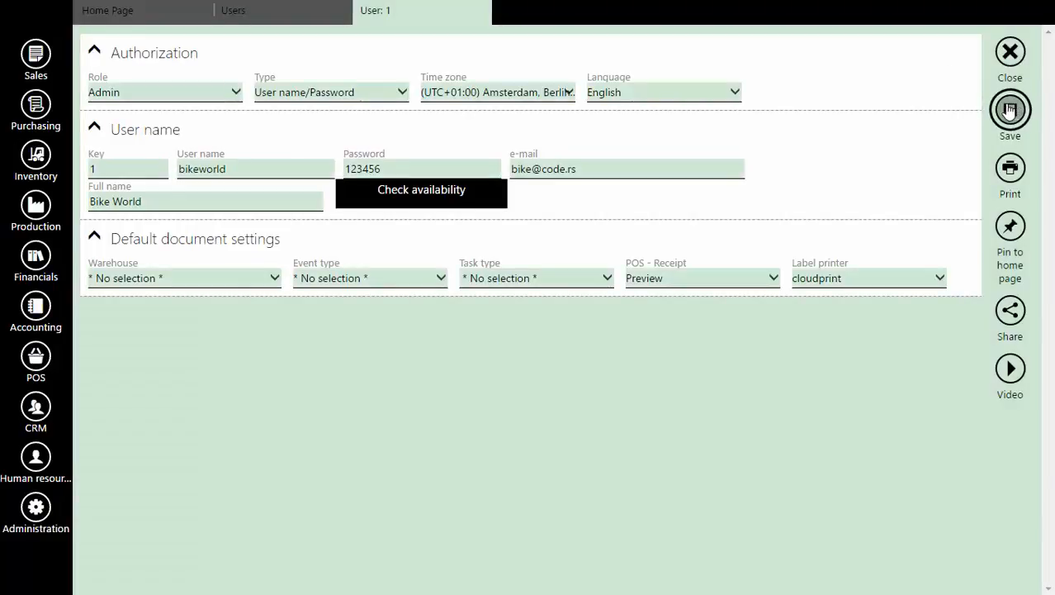
click(665, 283)
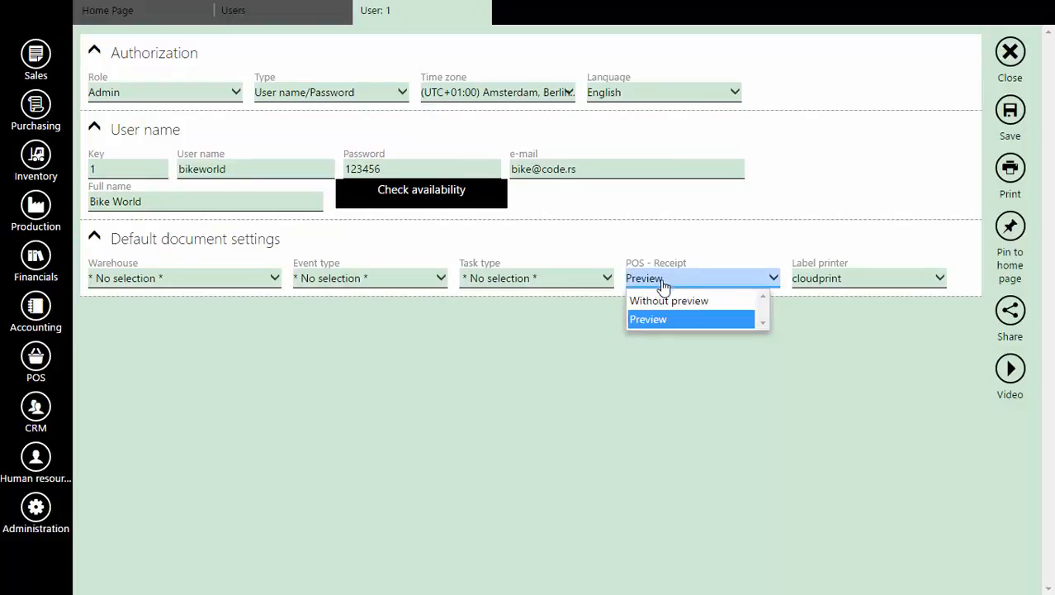
click(672, 304)
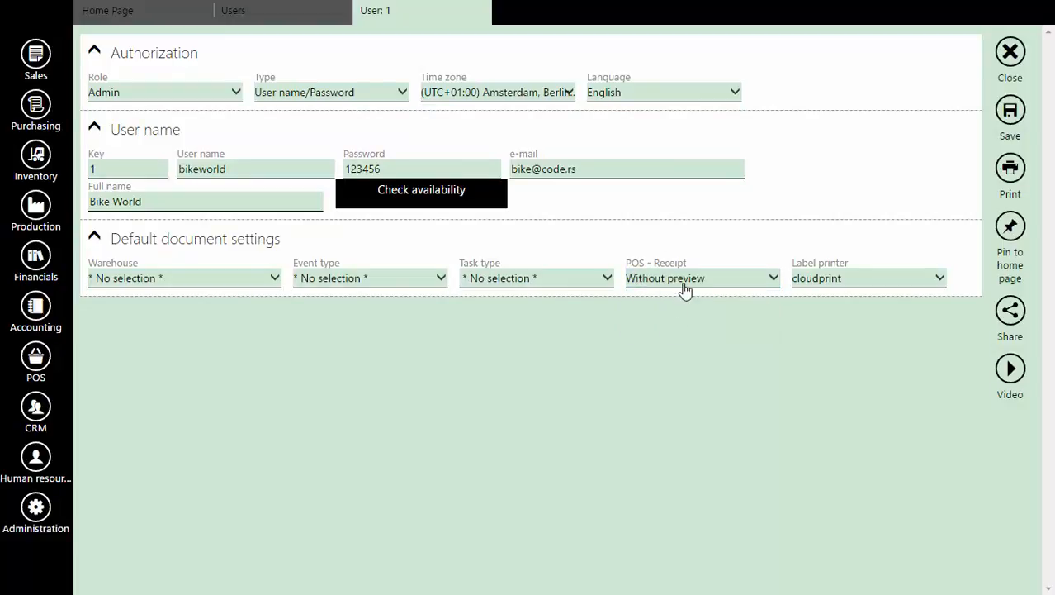
click(1012, 118)
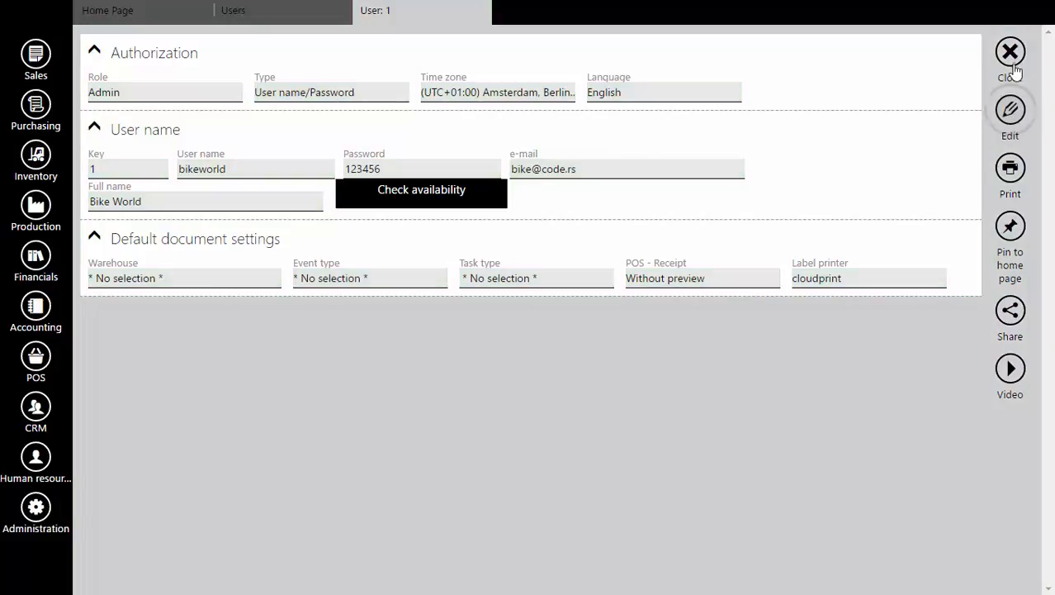
click(1012, 54)
click(1013, 55)
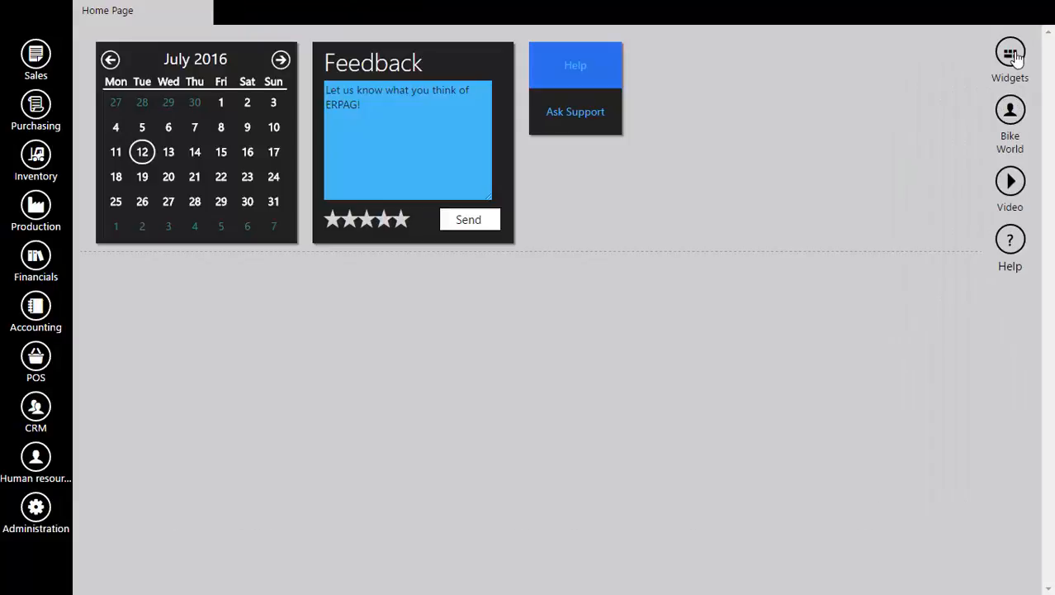
Start a new POS receipt and add one Repairing service from the Services category.
click(36, 356)
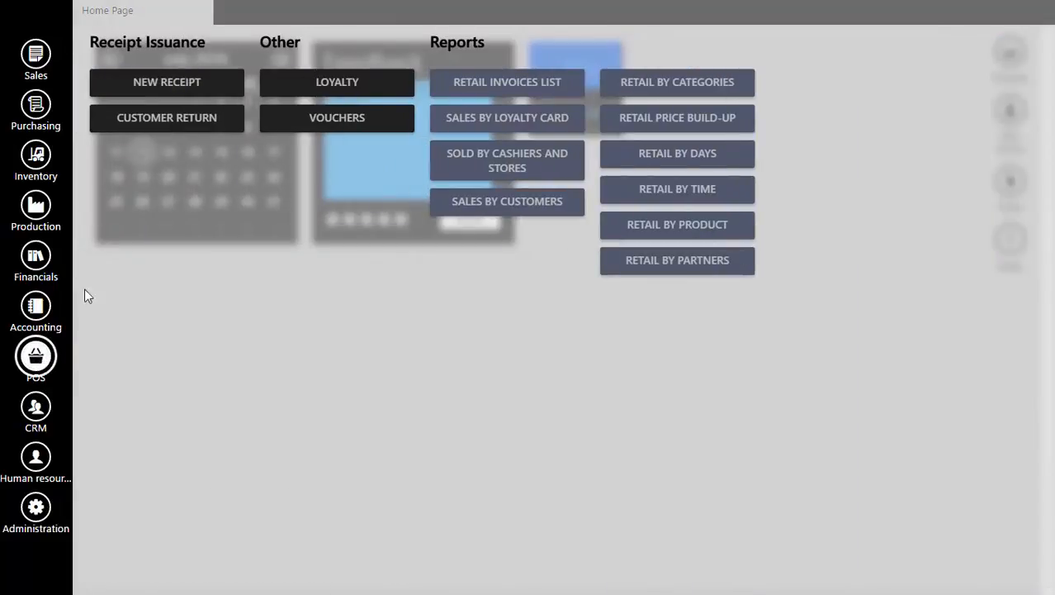
click(152, 94)
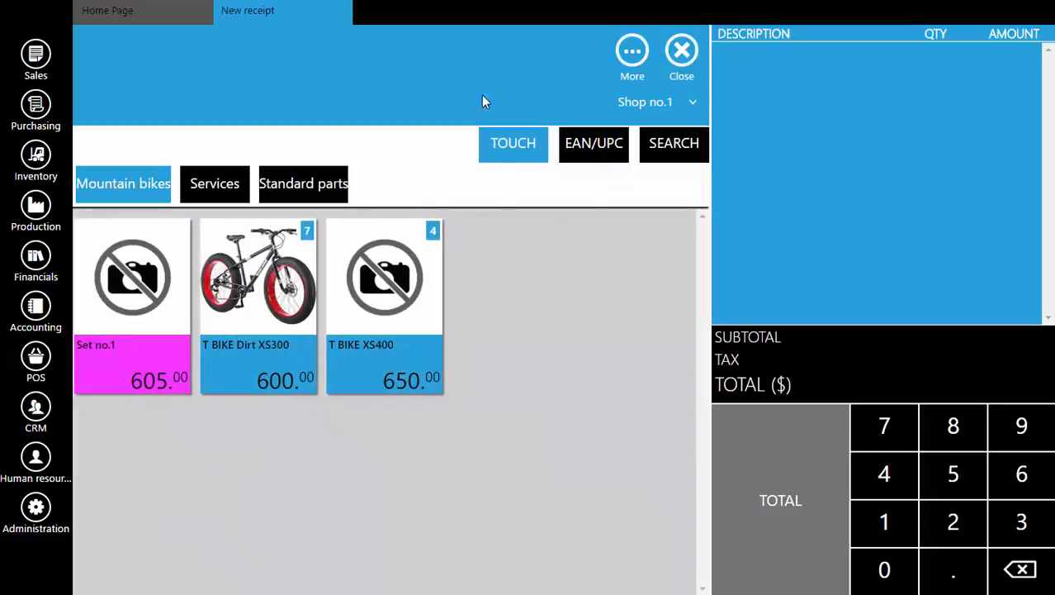
click(205, 188)
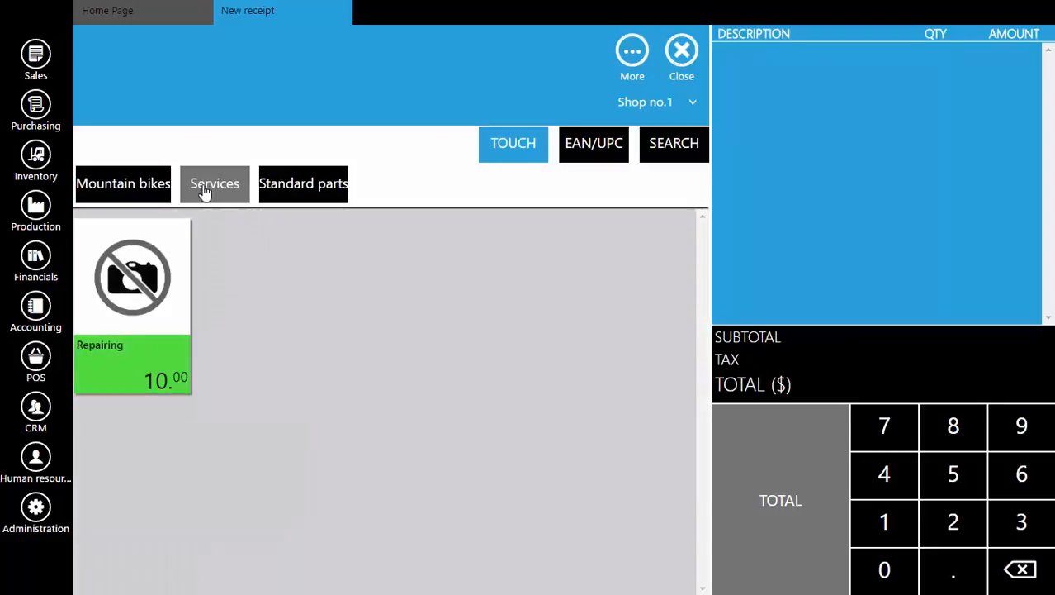
click(132, 281)
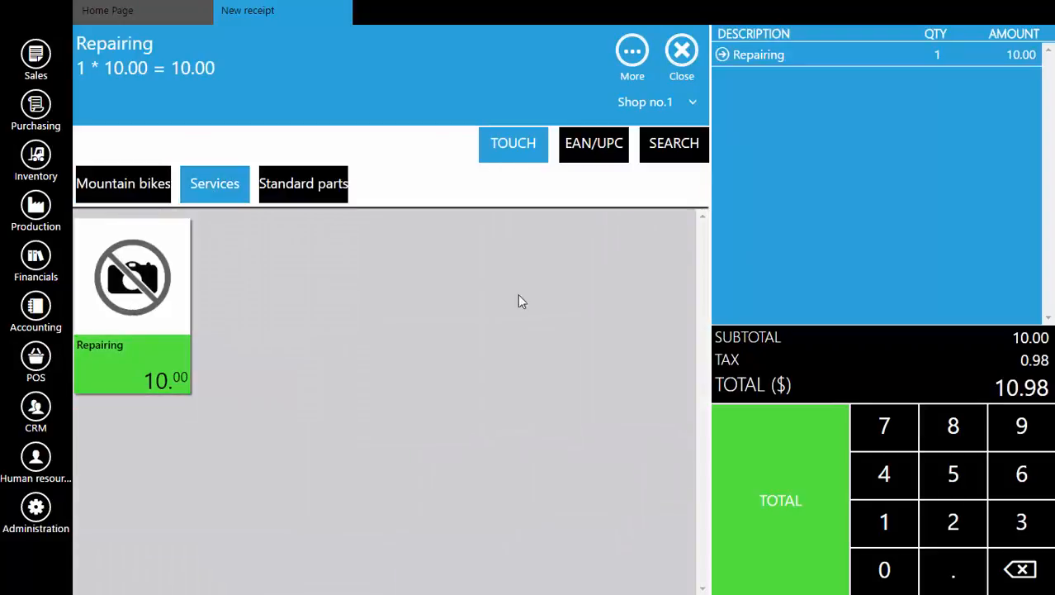
Settle the Repairing receipt in cash for the full amount and print it.
click(785, 517)
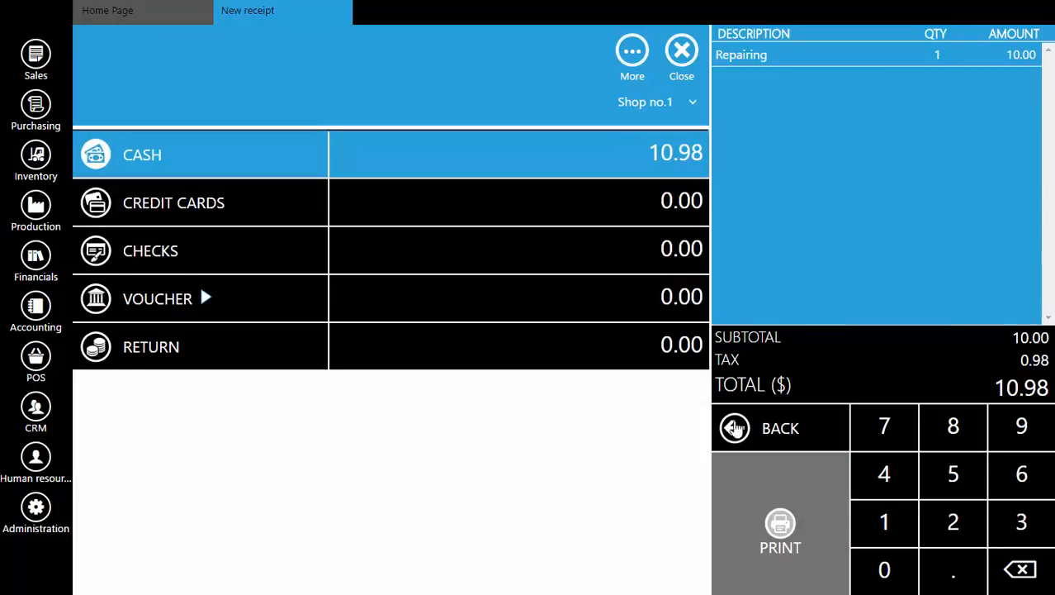
click(792, 526)
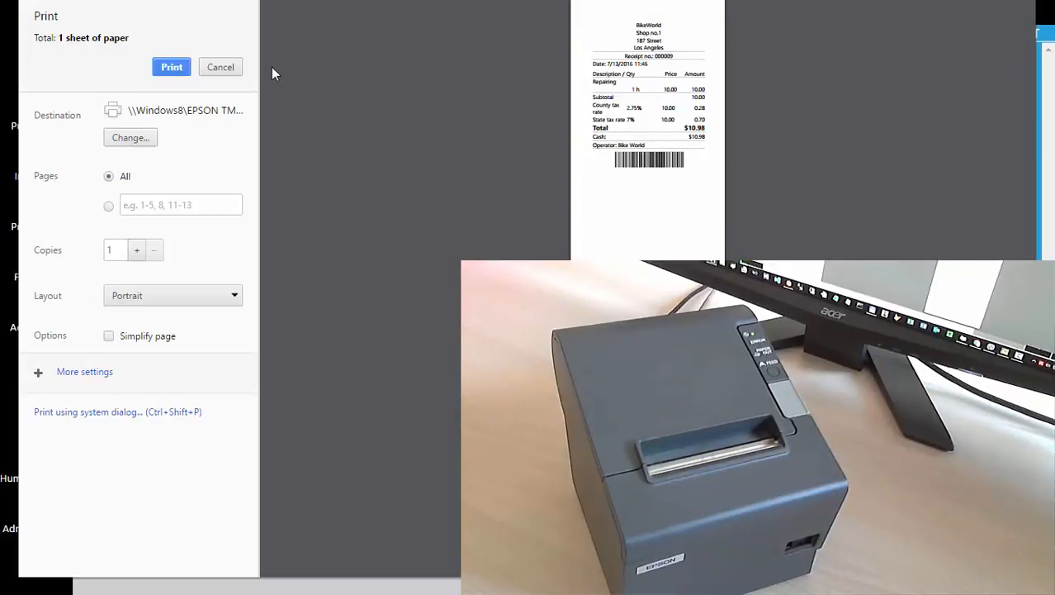
click(172, 69)
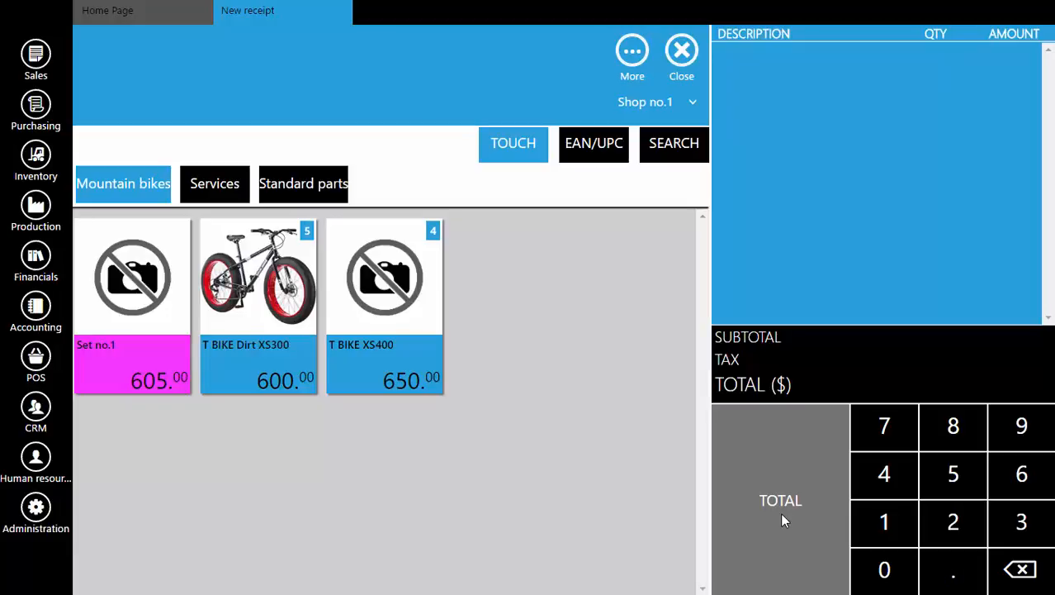
Assign ABC company as the customer of the new receipt.
click(633, 53)
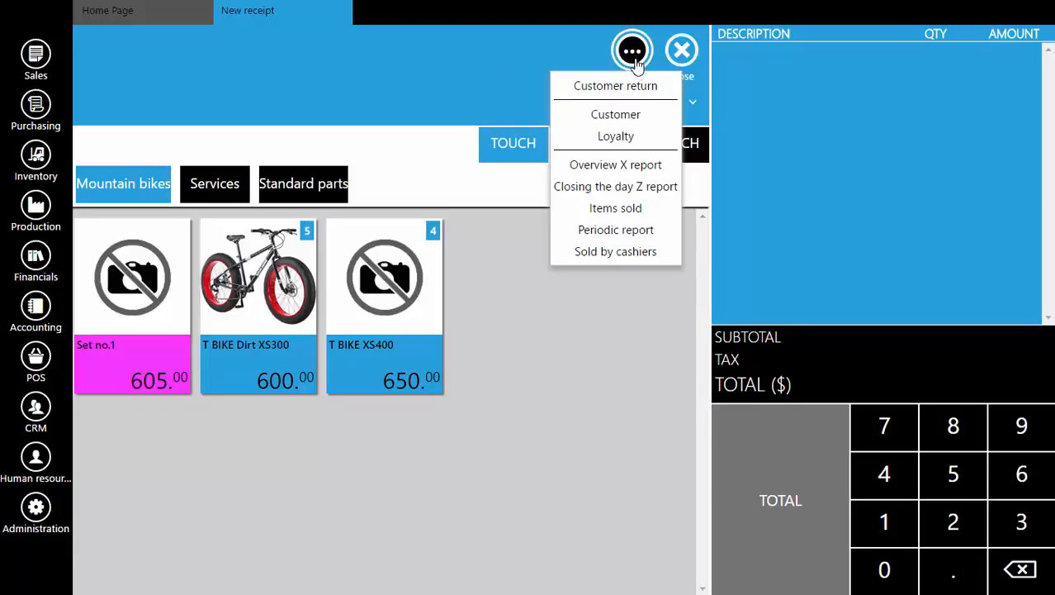
click(621, 115)
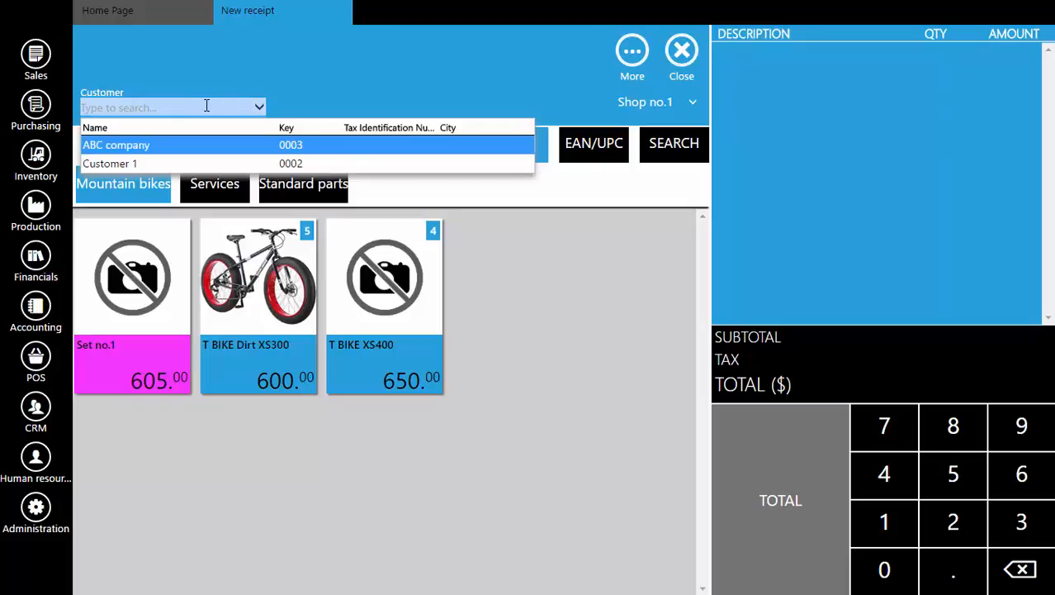
click(138, 153)
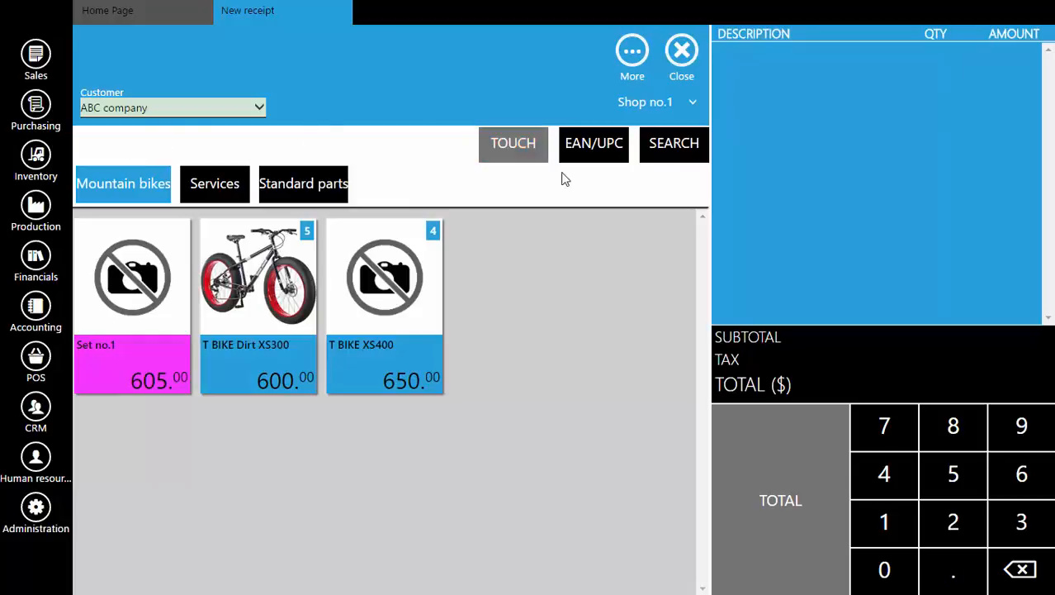
Add one T BIKE XS400 with serial number 334455 to the receipt.
click(368, 297)
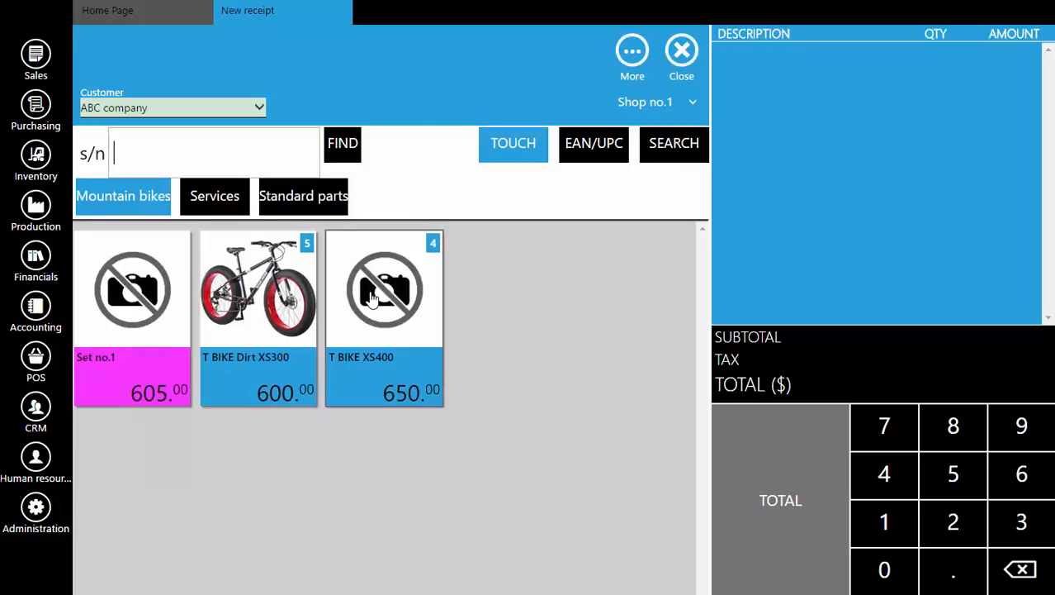
click(169, 155)
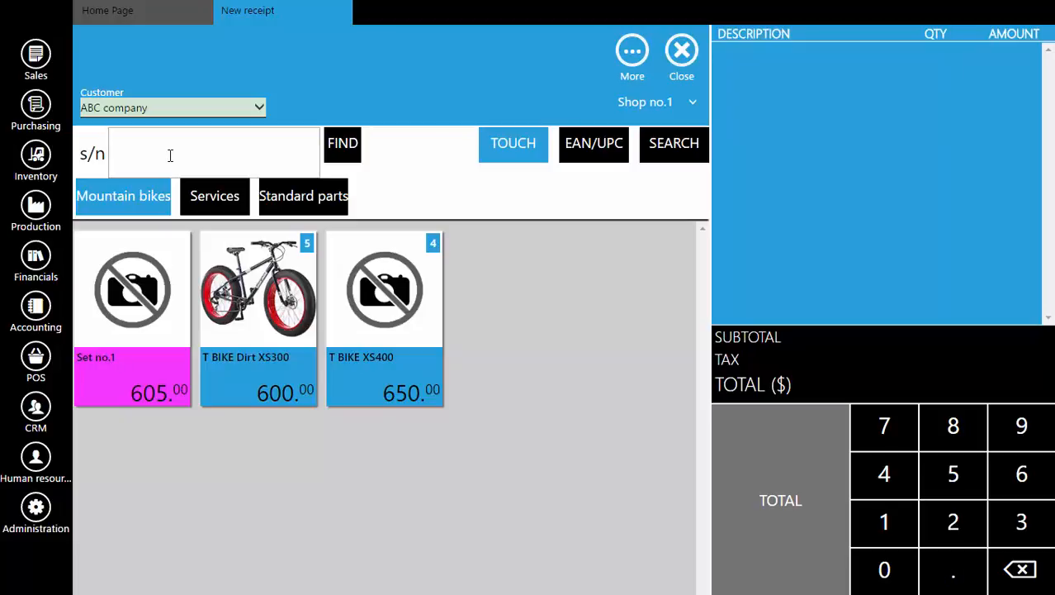
text(334455)
click(353, 152)
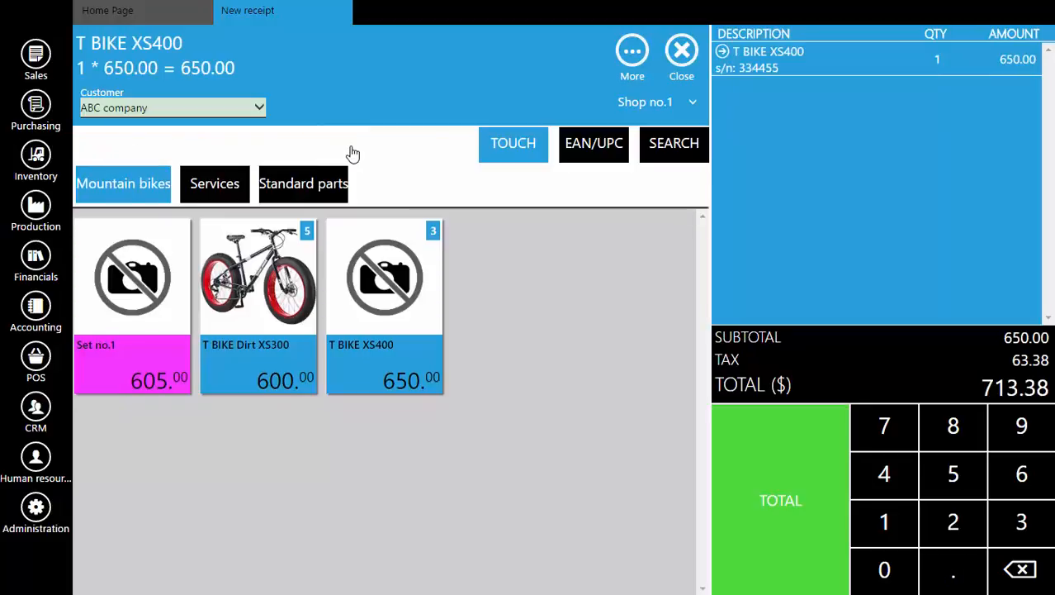
Settle the T BIKE XS400 receipt by check for the full amount, print it and close the receipt entry.
click(789, 499)
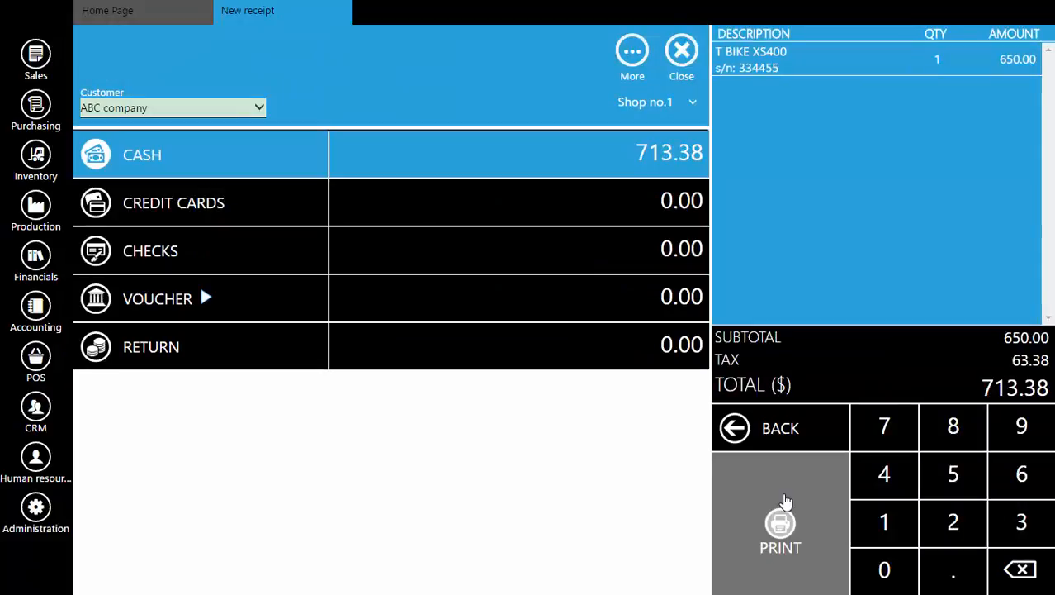
click(252, 260)
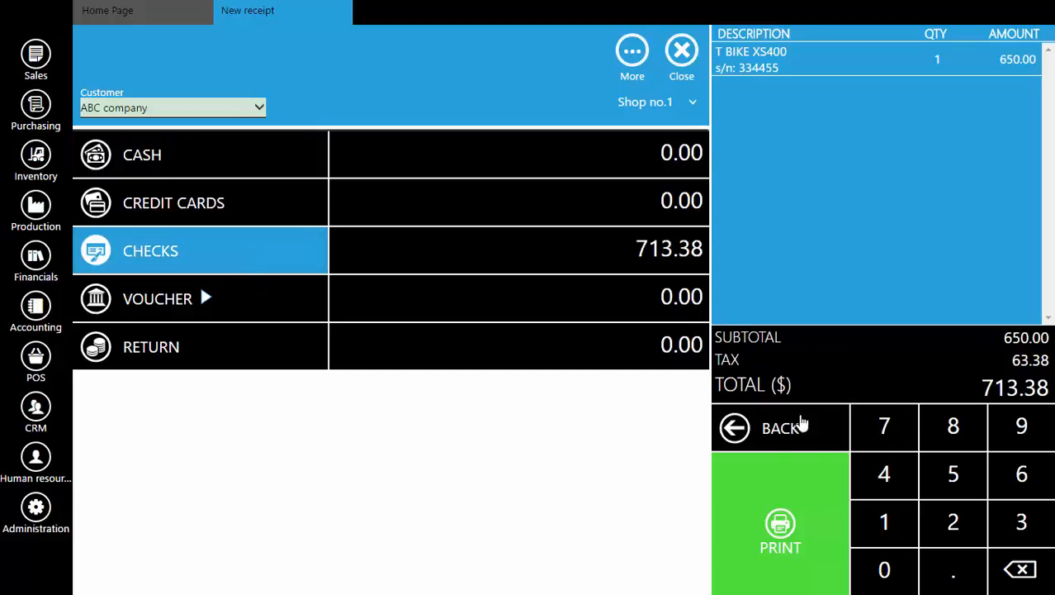
click(780, 529)
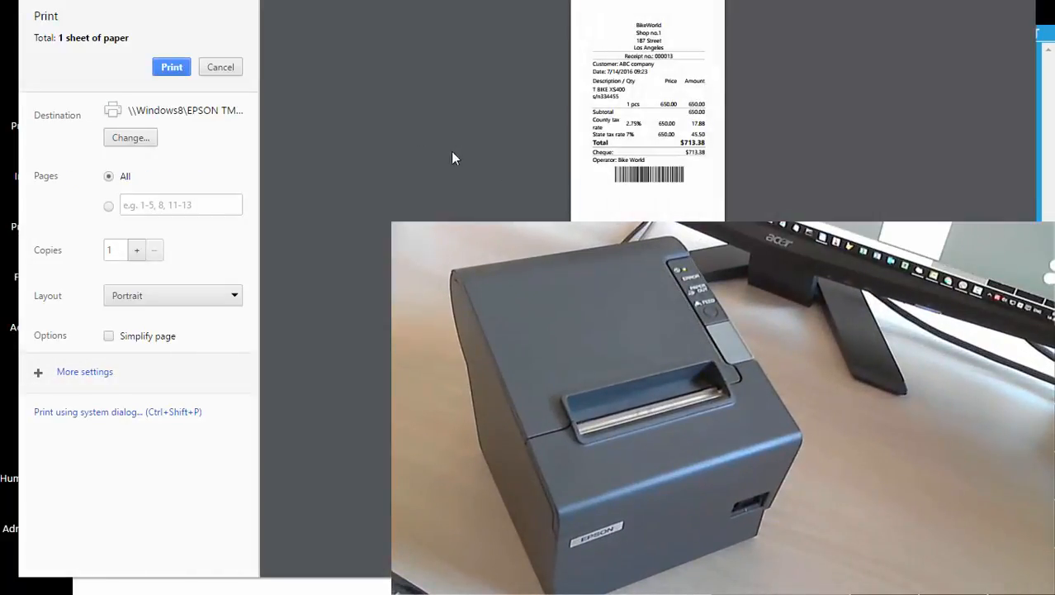
click(169, 73)
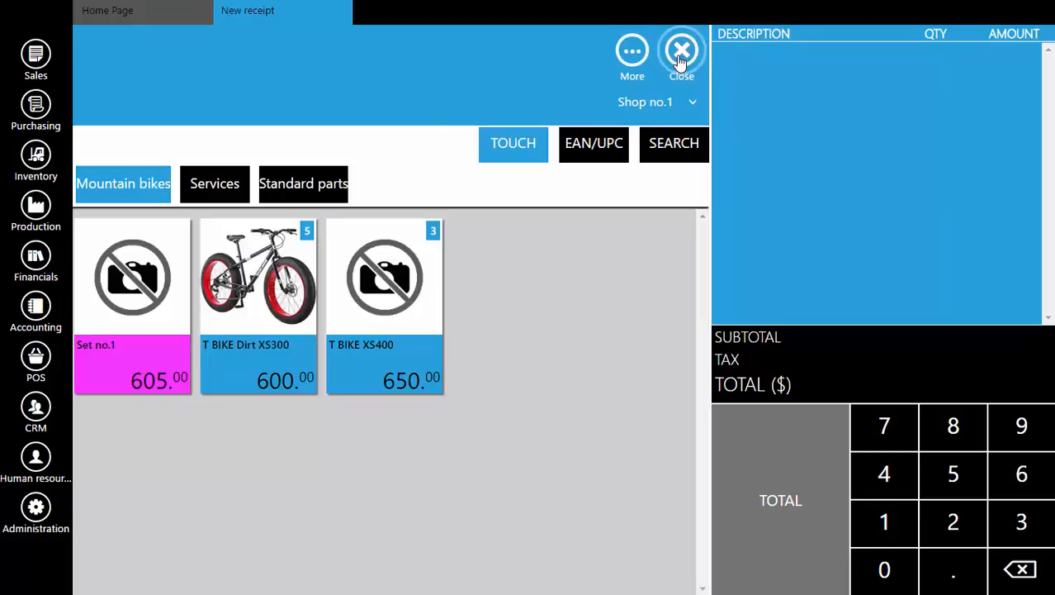
click(680, 51)
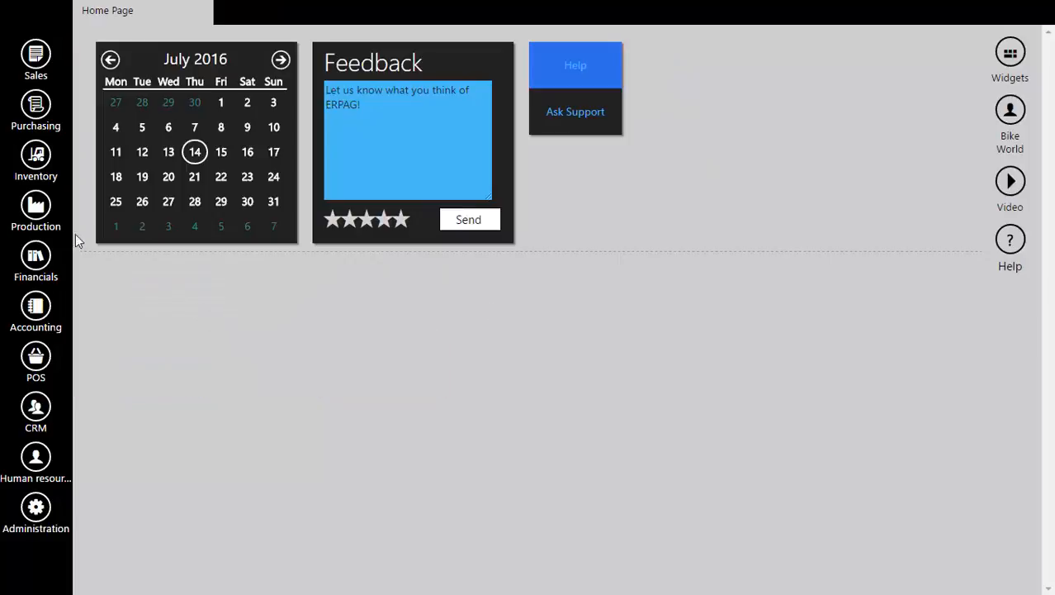
Open the receipt paid by check from today's retail invoices list in POS.
click(35, 356)
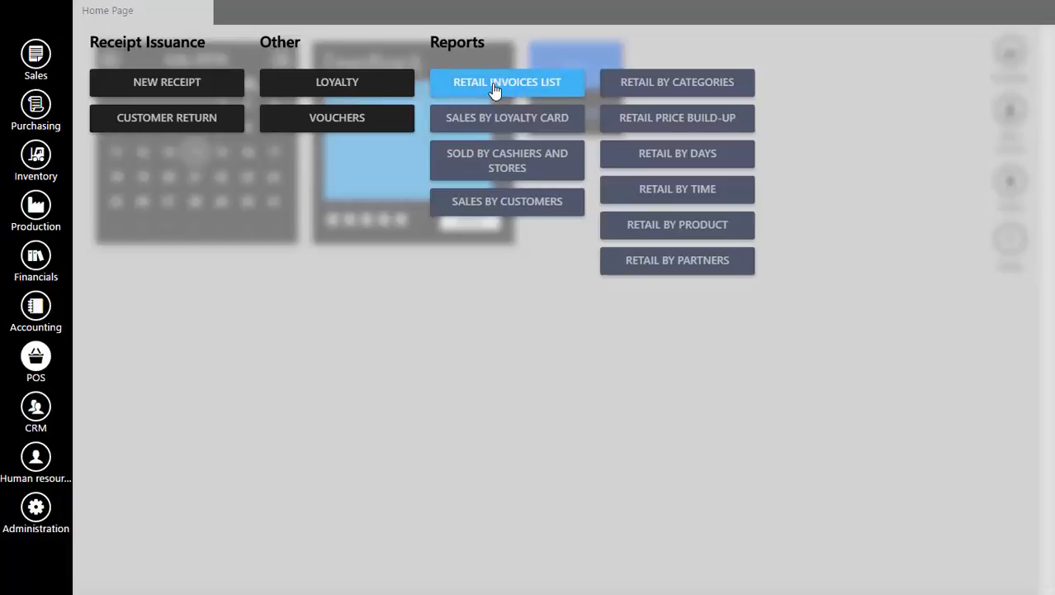
click(520, 89)
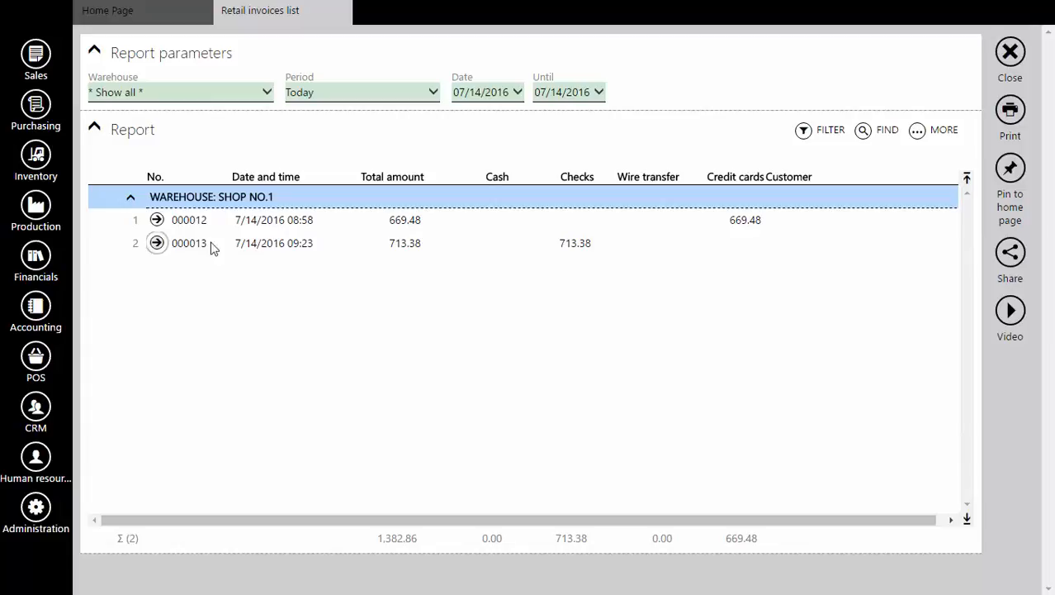
click(157, 243)
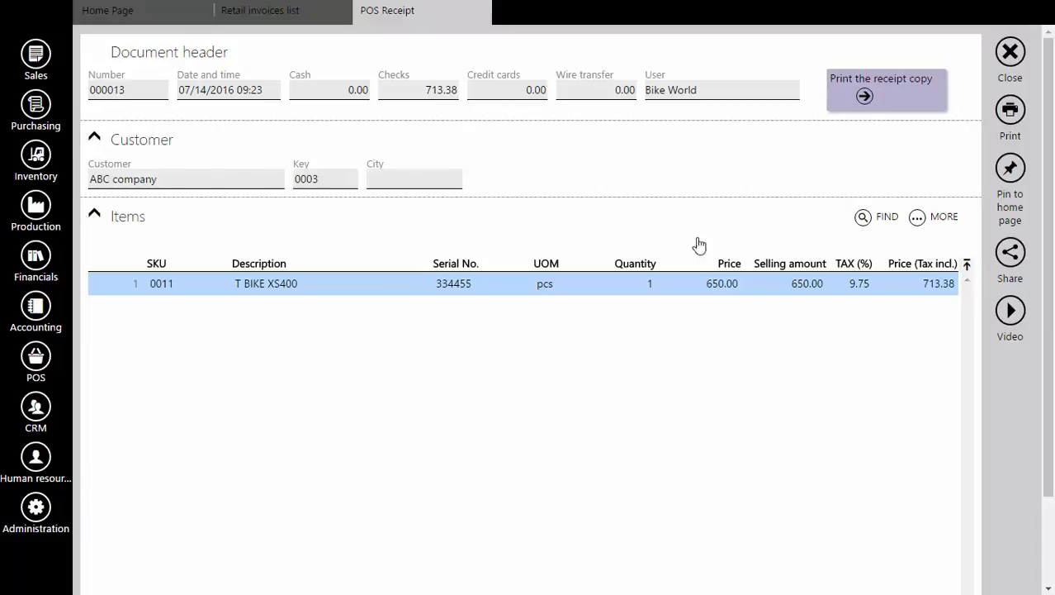
Open the printable retail invoice for this receipt and review its customer, item and tax sections.
click(1012, 112)
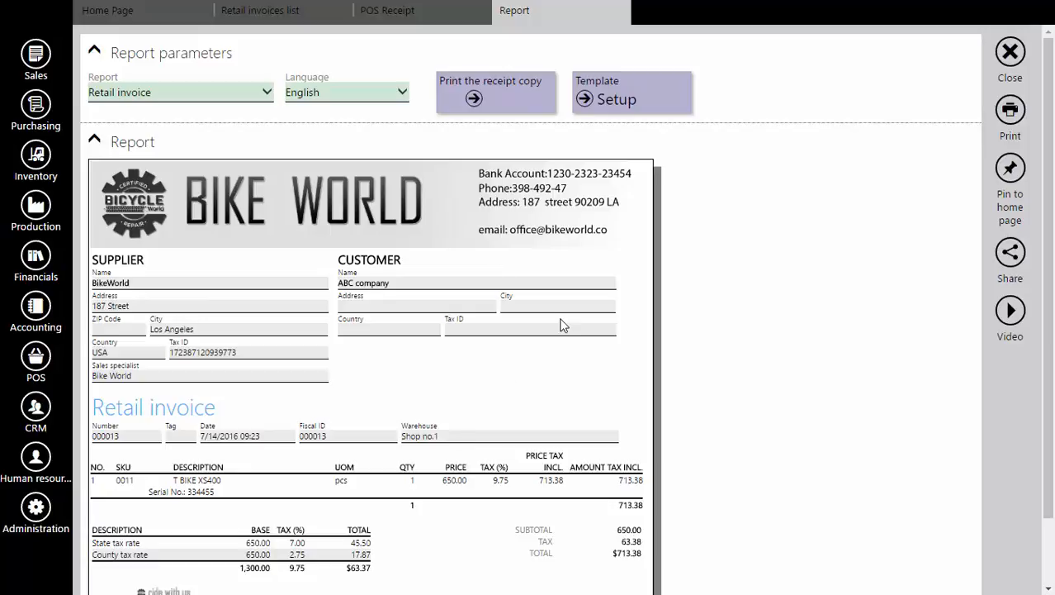
scroll(700, 337, down, 2)
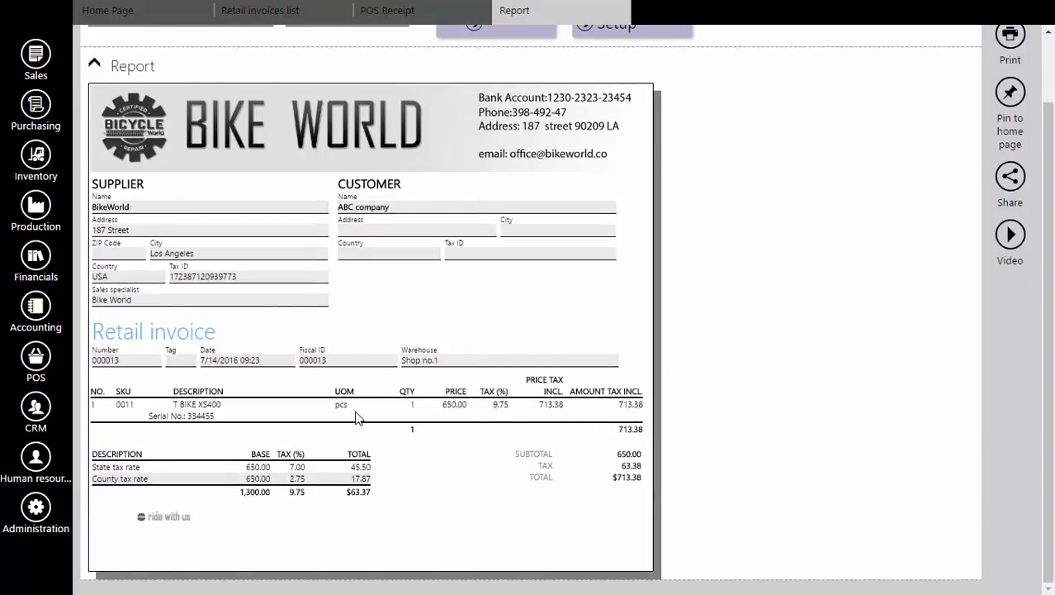
scroll(356, 417, up, 2)
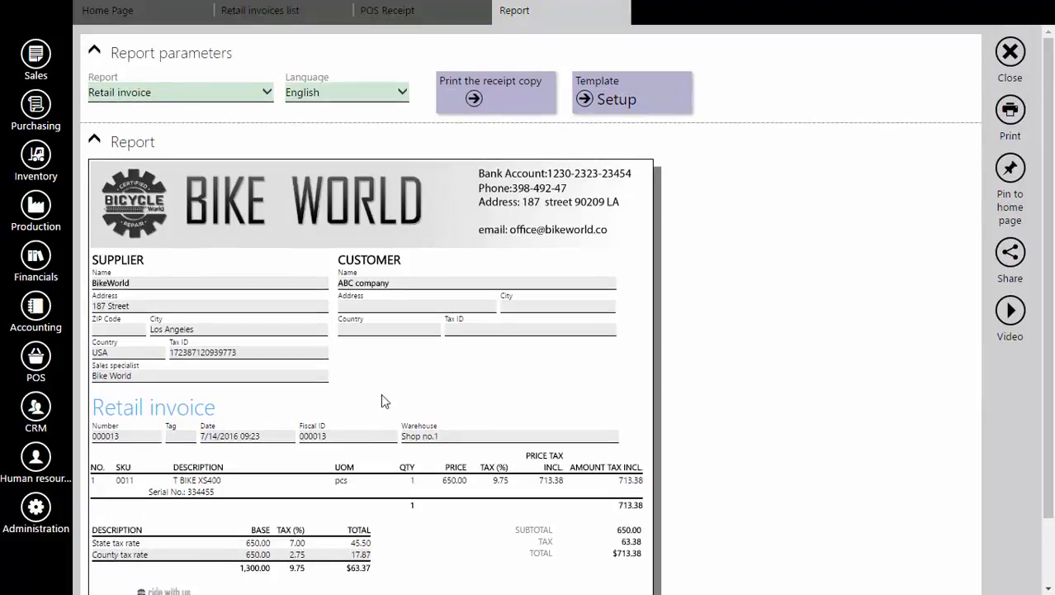
scroll(413, 388, down, 2)
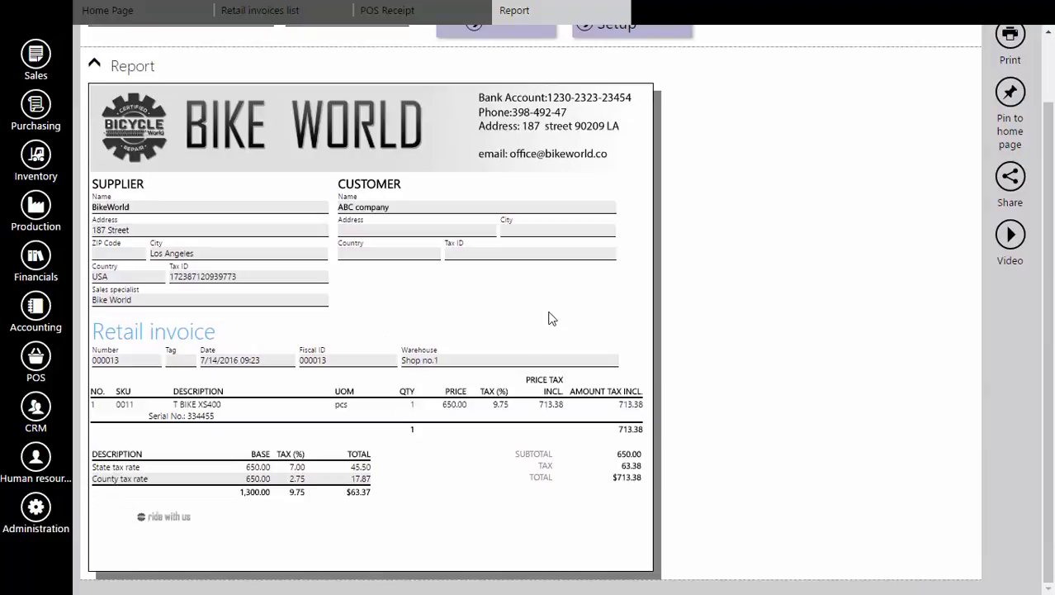
scroll(545, 322, up, 2)
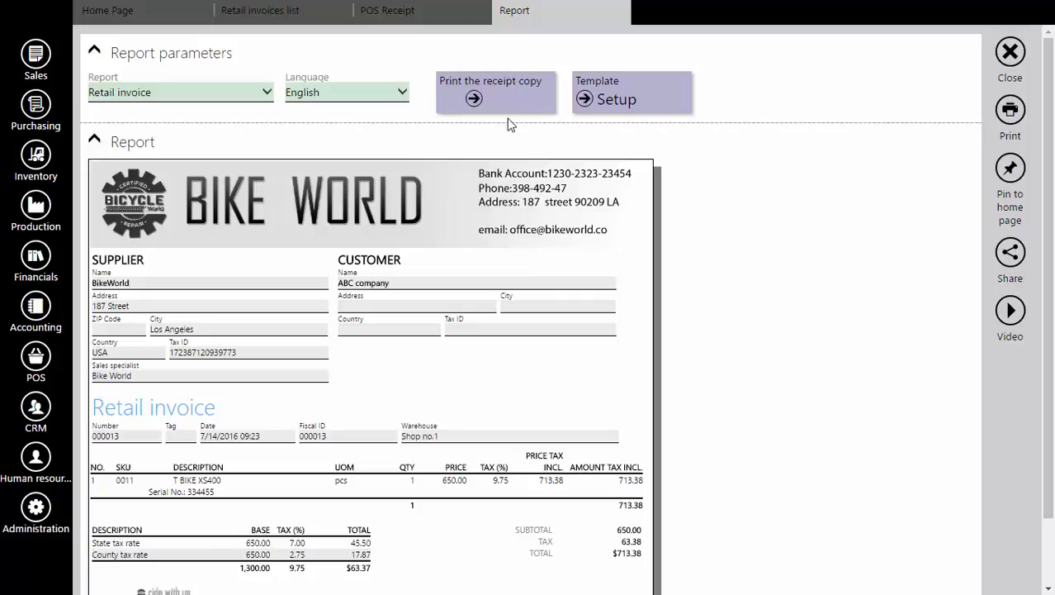
Preview the receipt copy without printing it and close the report and receipt pages.
click(473, 99)
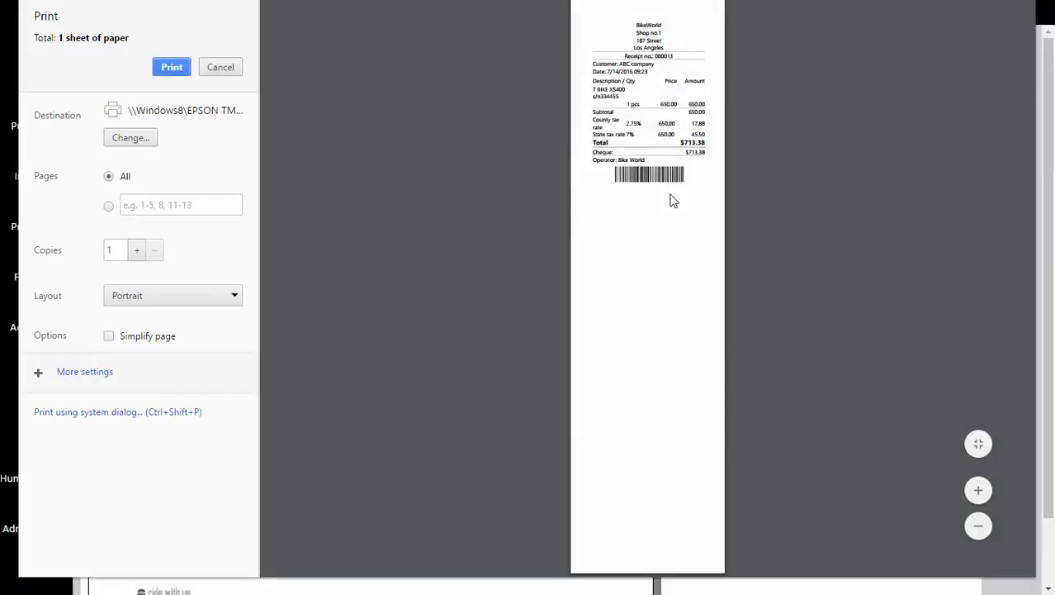
click(220, 69)
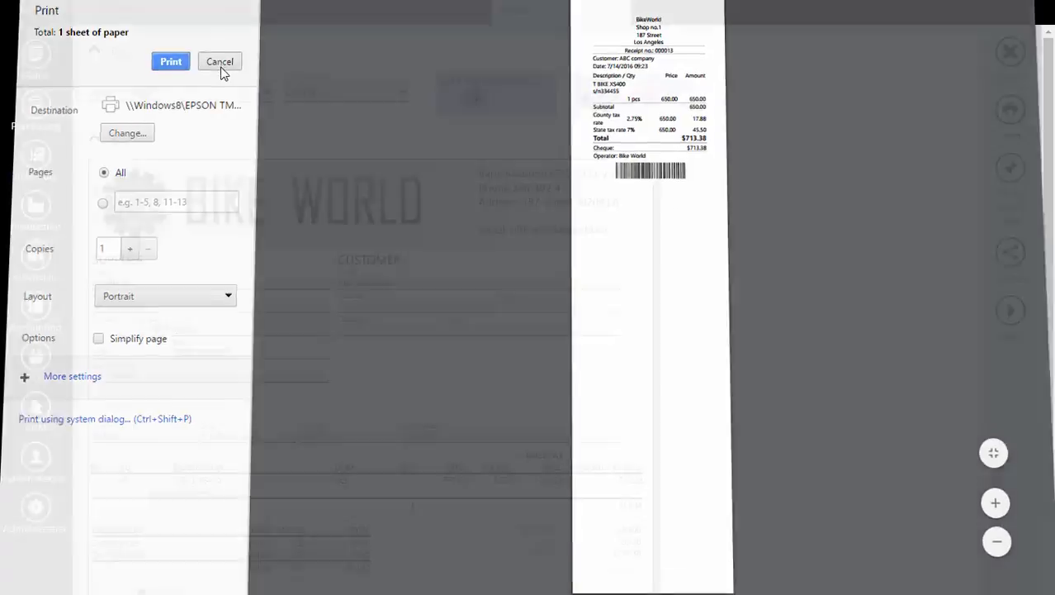
click(1010, 52)
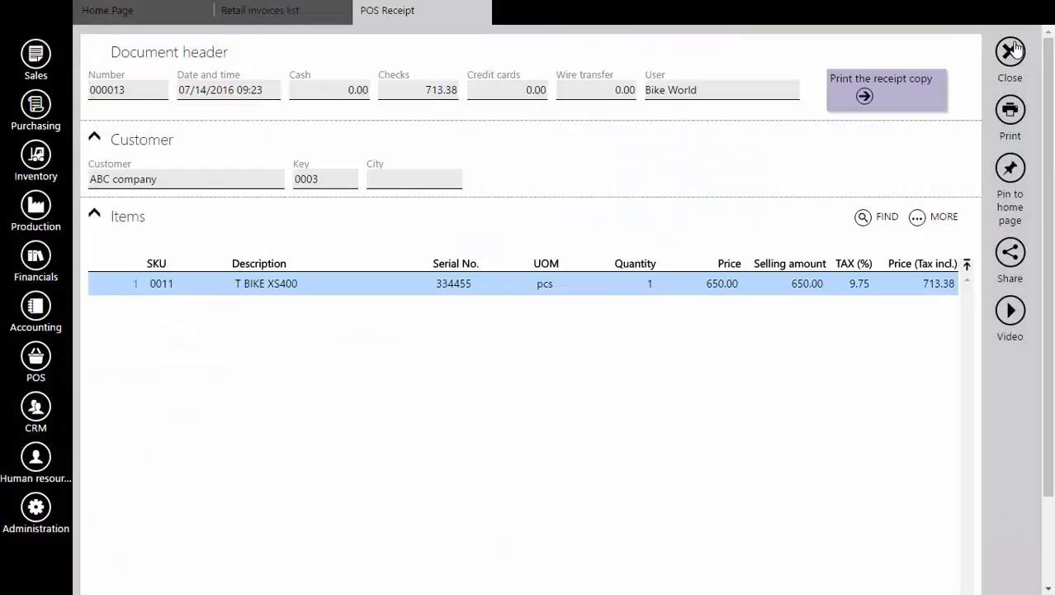
click(1010, 53)
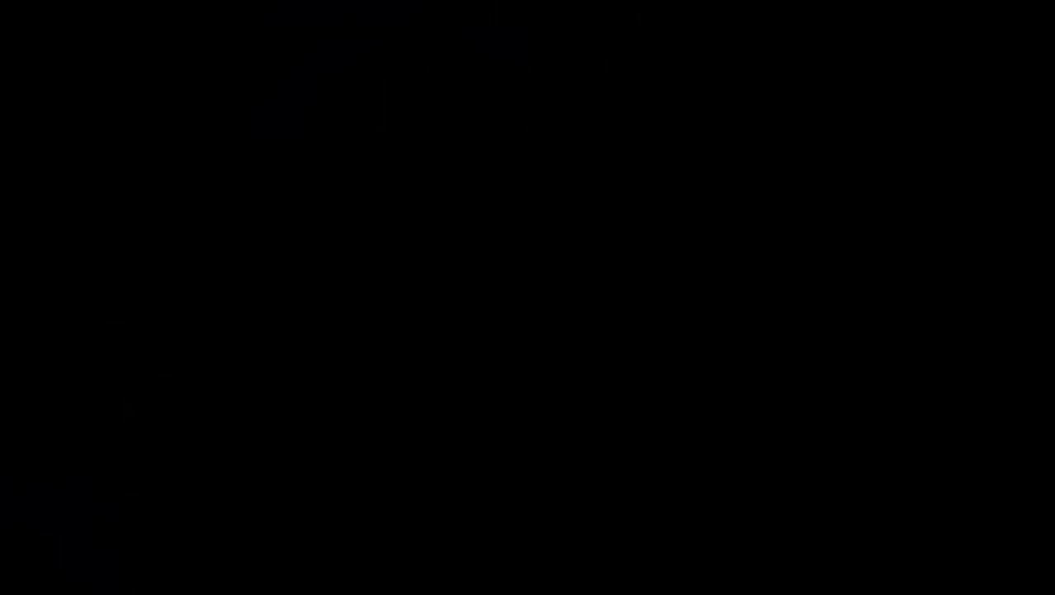